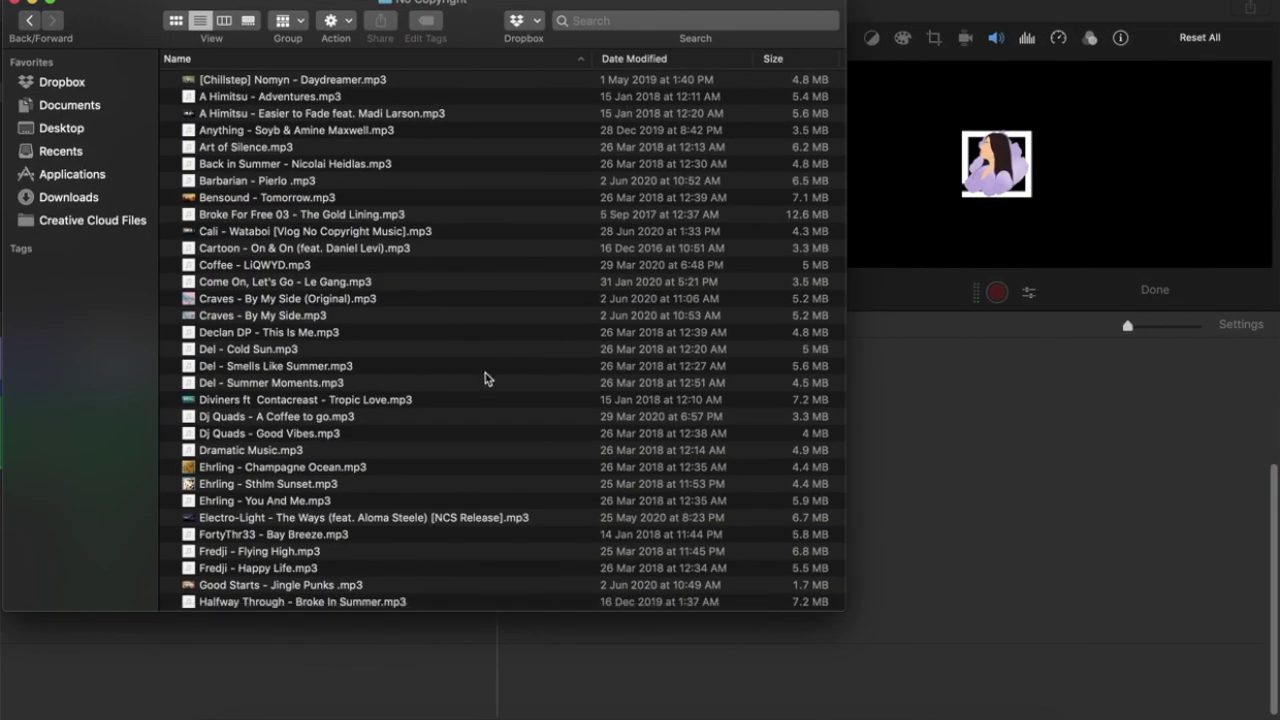
Browse the No Copyright folder's music list and select the Electro-Light - The Ways mp3.
{"action": "scroll", "coordinate": [485, 378], "scroll_direction": "down", "scroll_amount": 20}
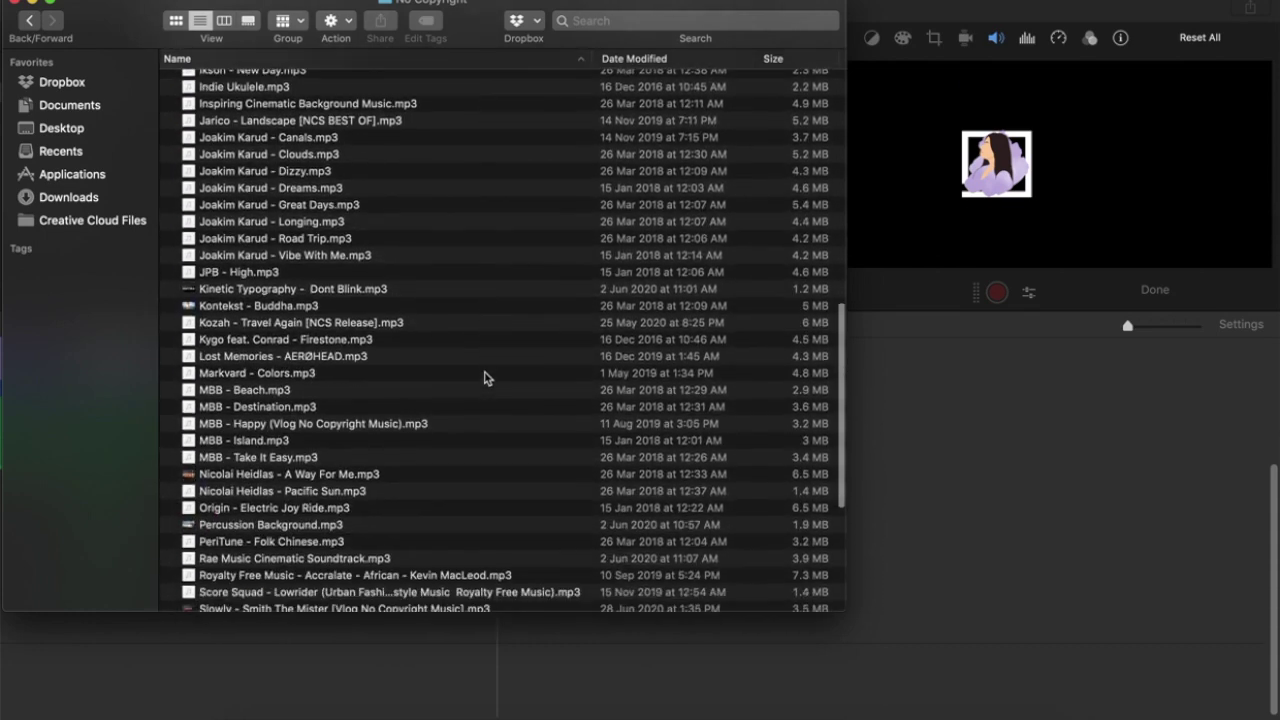
{"action": "scroll", "coordinate": [485, 378], "scroll_direction": "down", "scroll_amount": 10}
{"action": "scroll", "coordinate": [485, 378], "scroll_direction": "up", "scroll_amount": 8}
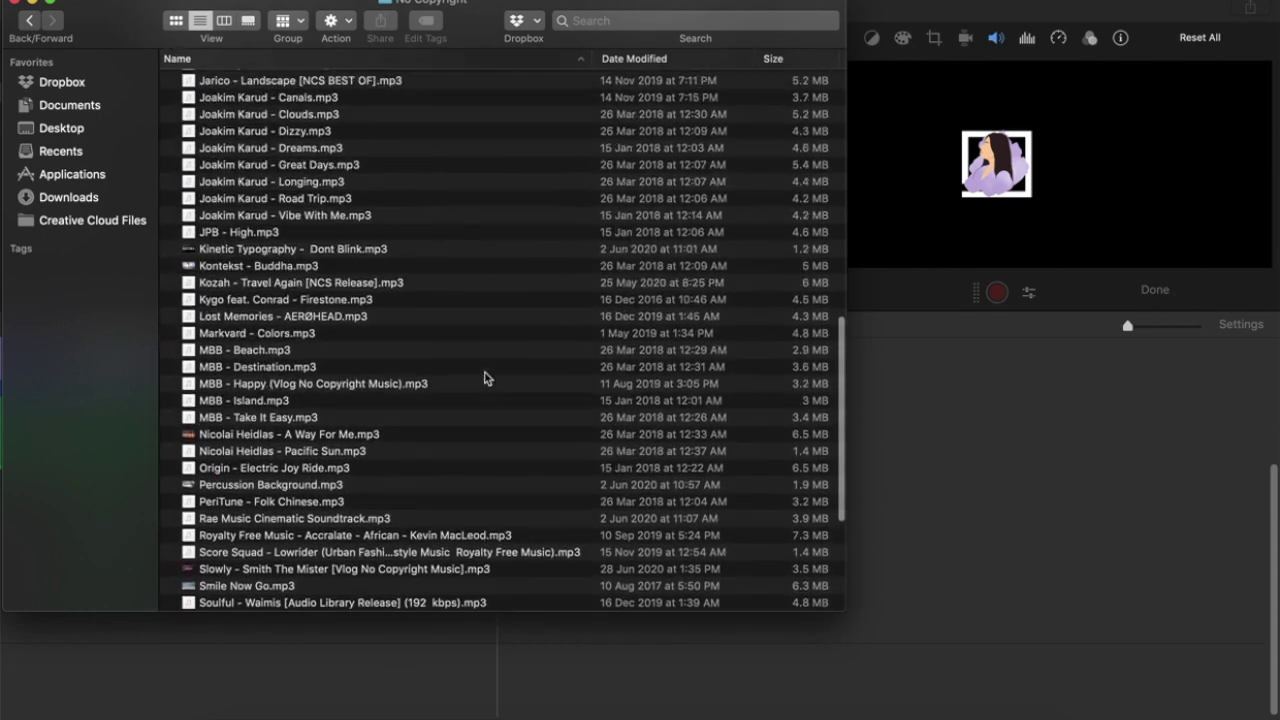
{"action": "scroll", "coordinate": [485, 378], "scroll_direction": "up", "scroll_amount": 10}
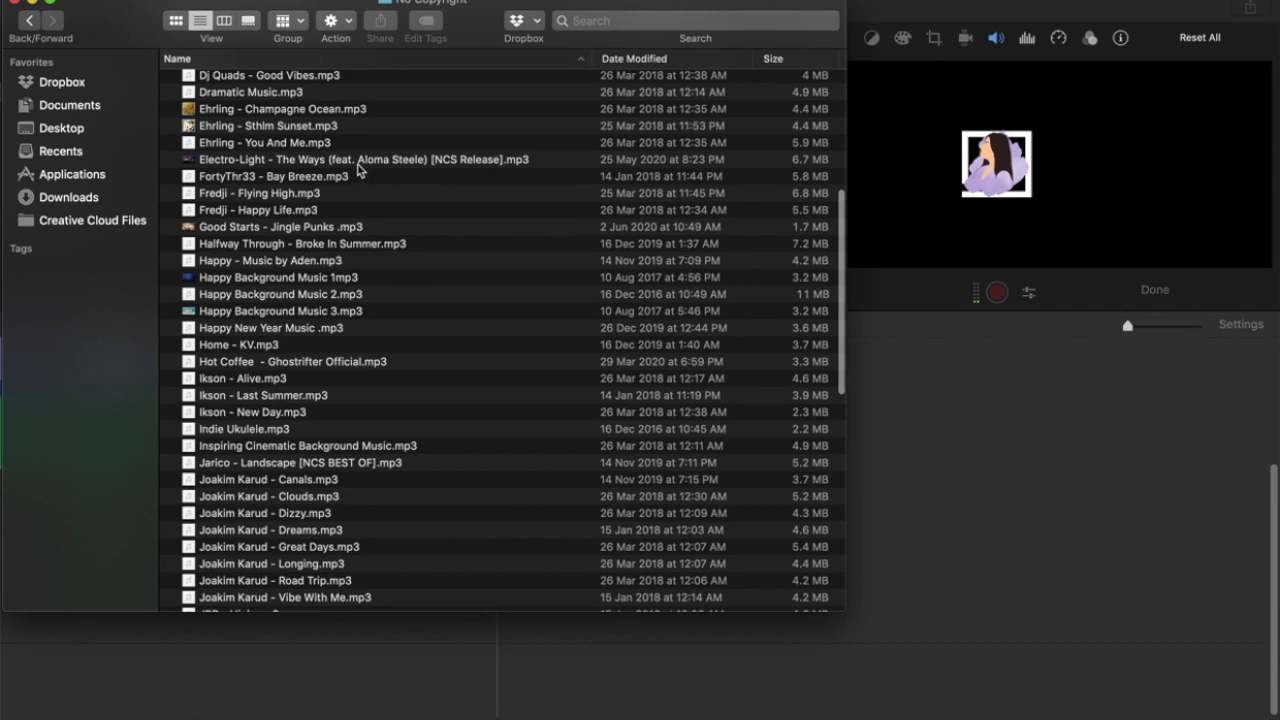
{"action": "left_click", "coordinate": [359, 162]}
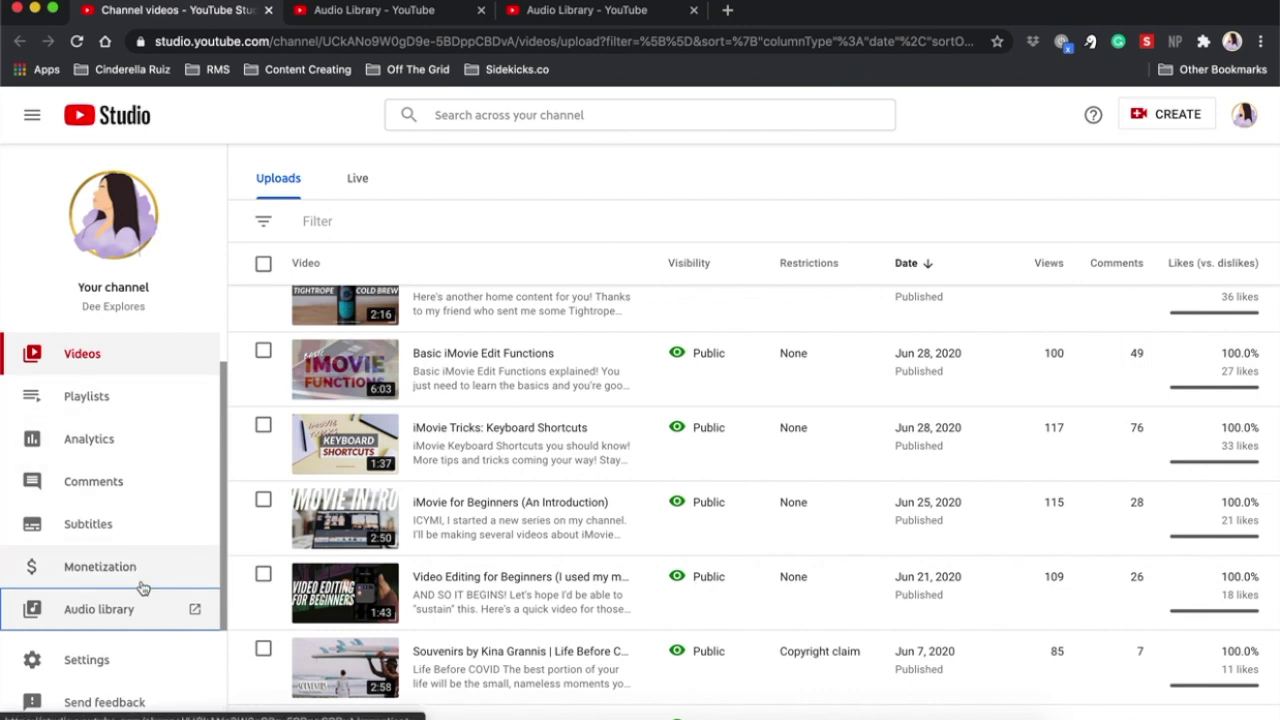
Open YouTube Studio's Audio Library music and check the Genre and Mood filter options.
{"action": "left_click", "coordinate": [145, 624]}
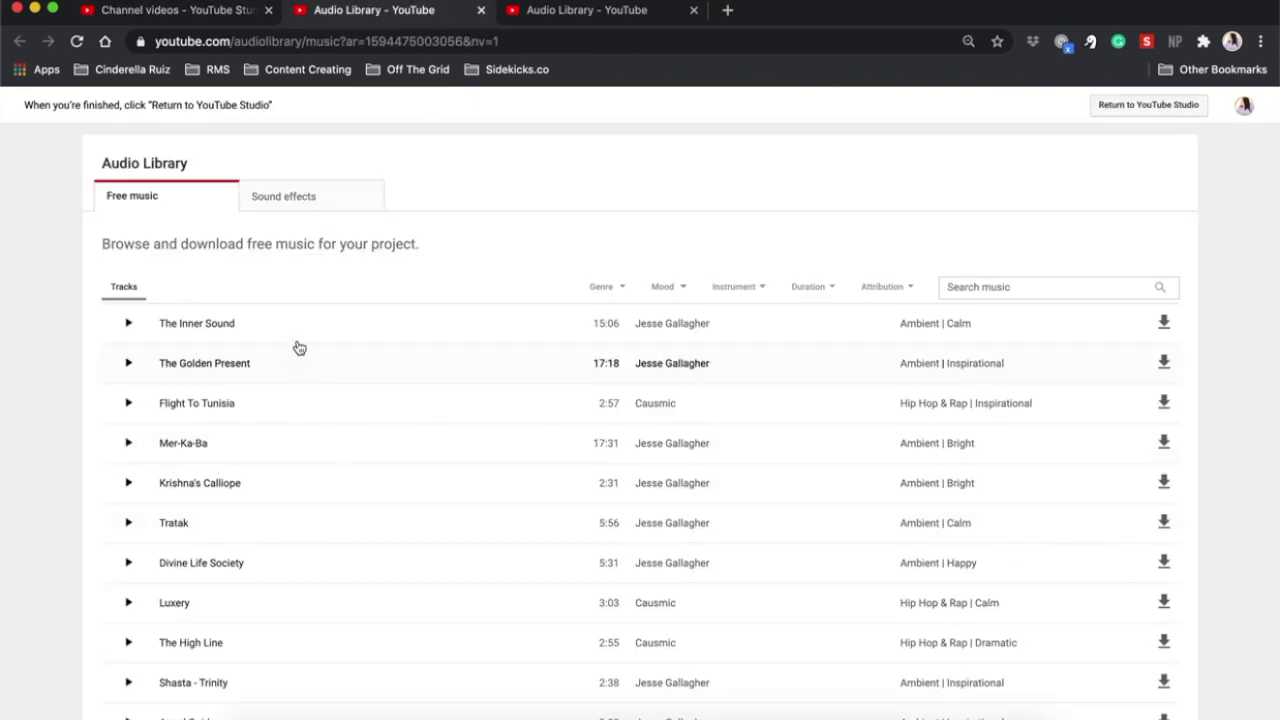
{"action": "scroll", "coordinate": [283, 465], "scroll_direction": "down", "scroll_amount": 5}
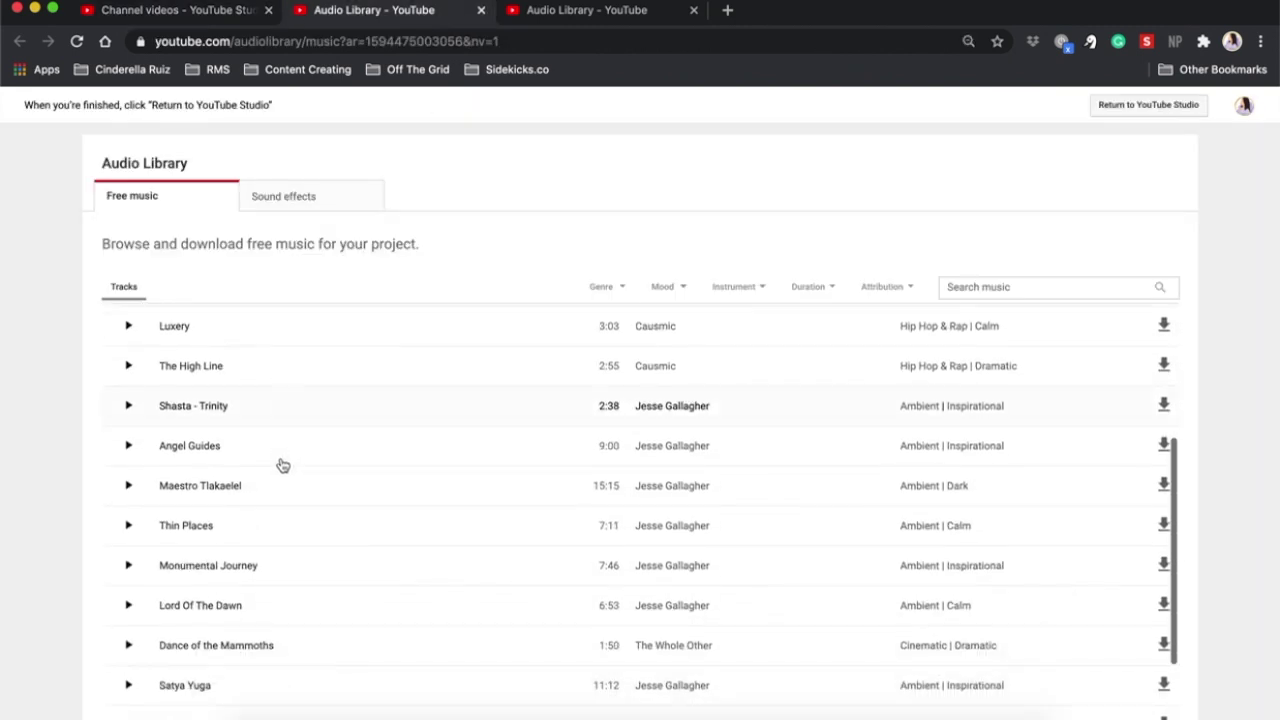
{"action": "scroll", "coordinate": [283, 463], "scroll_direction": "up", "scroll_amount": 5}
{"action": "left_click", "coordinate": [614, 288]}
{"action": "left_click", "coordinate": [617, 289]}
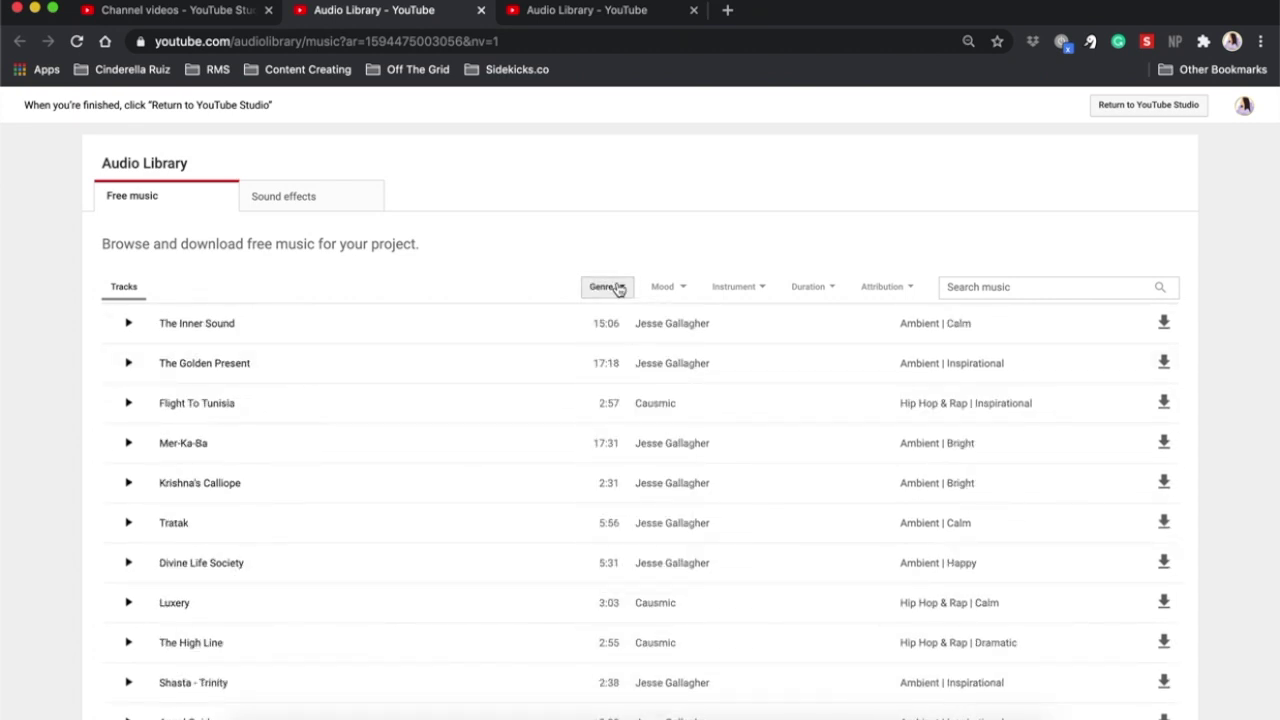
{"action": "left_click", "coordinate": [686, 290]}
{"action": "left_click", "coordinate": [690, 291]}
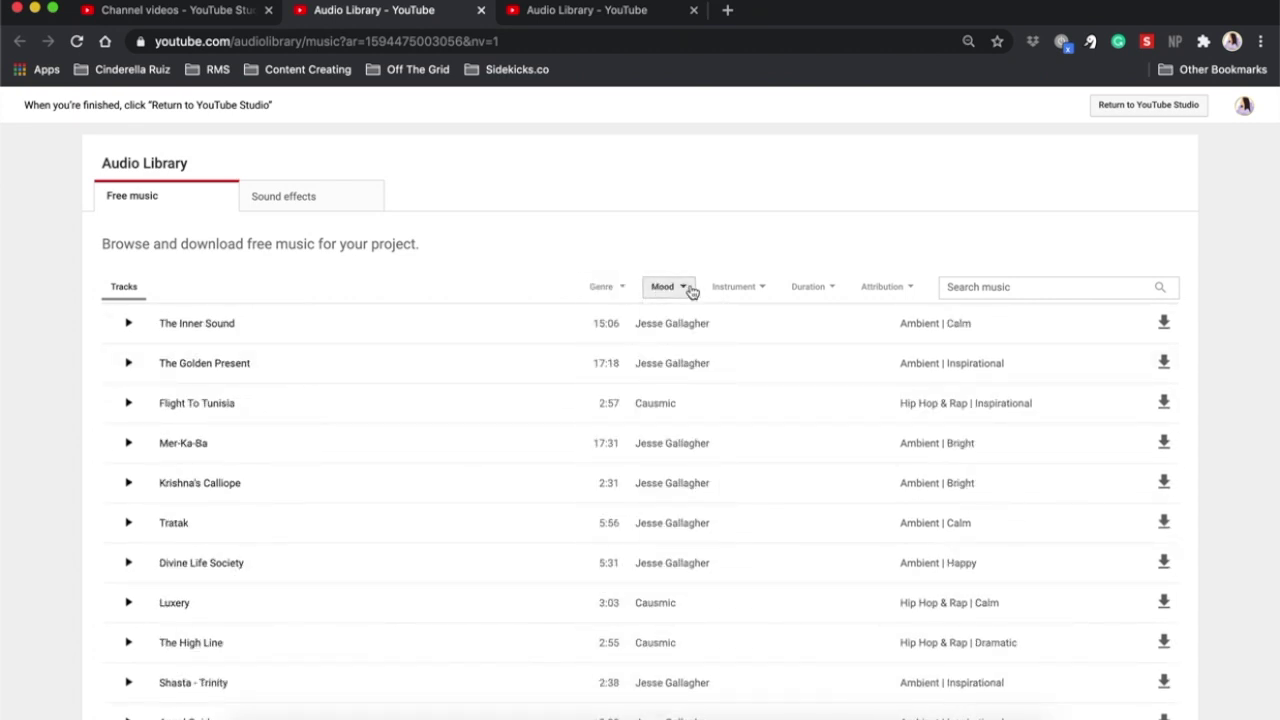
Check the Instrument, Duration and Attribution filter options in the Audio Library.
{"action": "left_click", "coordinate": [766, 291]}
{"action": "left_click", "coordinate": [766, 291]}
{"action": "left_click", "coordinate": [838, 293]}
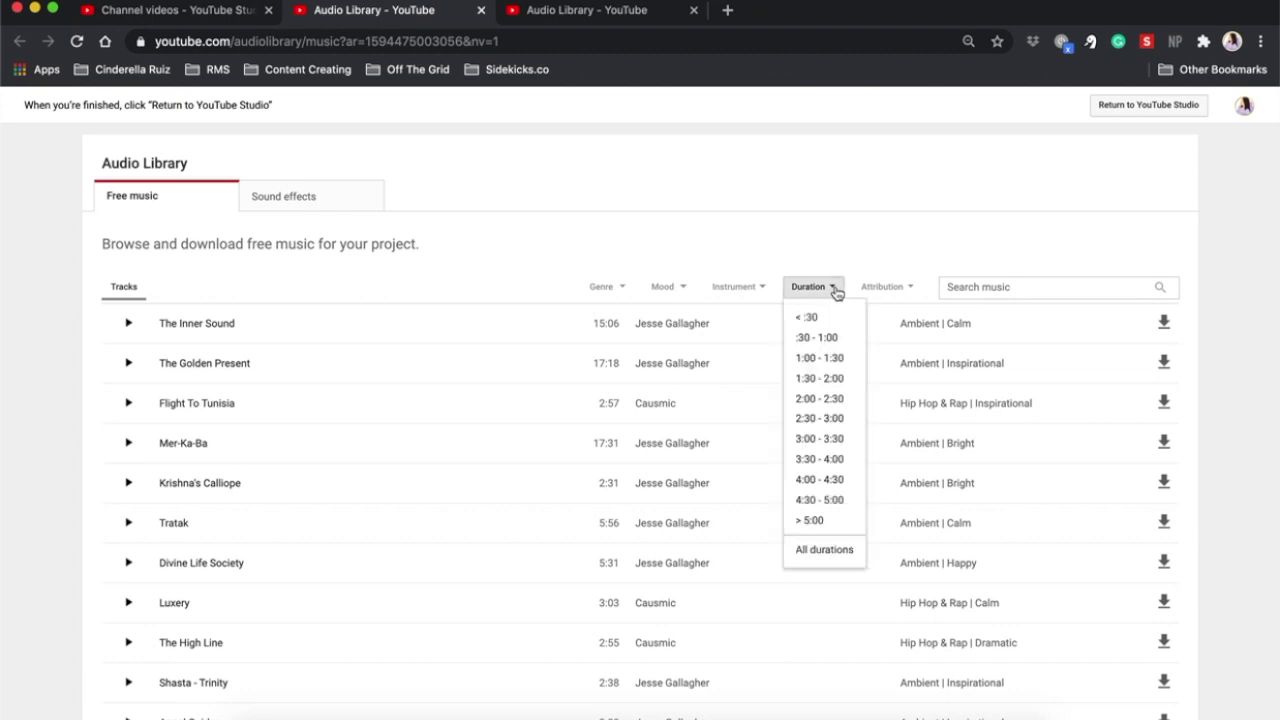
{"action": "left_click", "coordinate": [838, 293]}
{"action": "left_click", "coordinate": [912, 292]}
{"action": "left_click", "coordinate": [912, 292]}
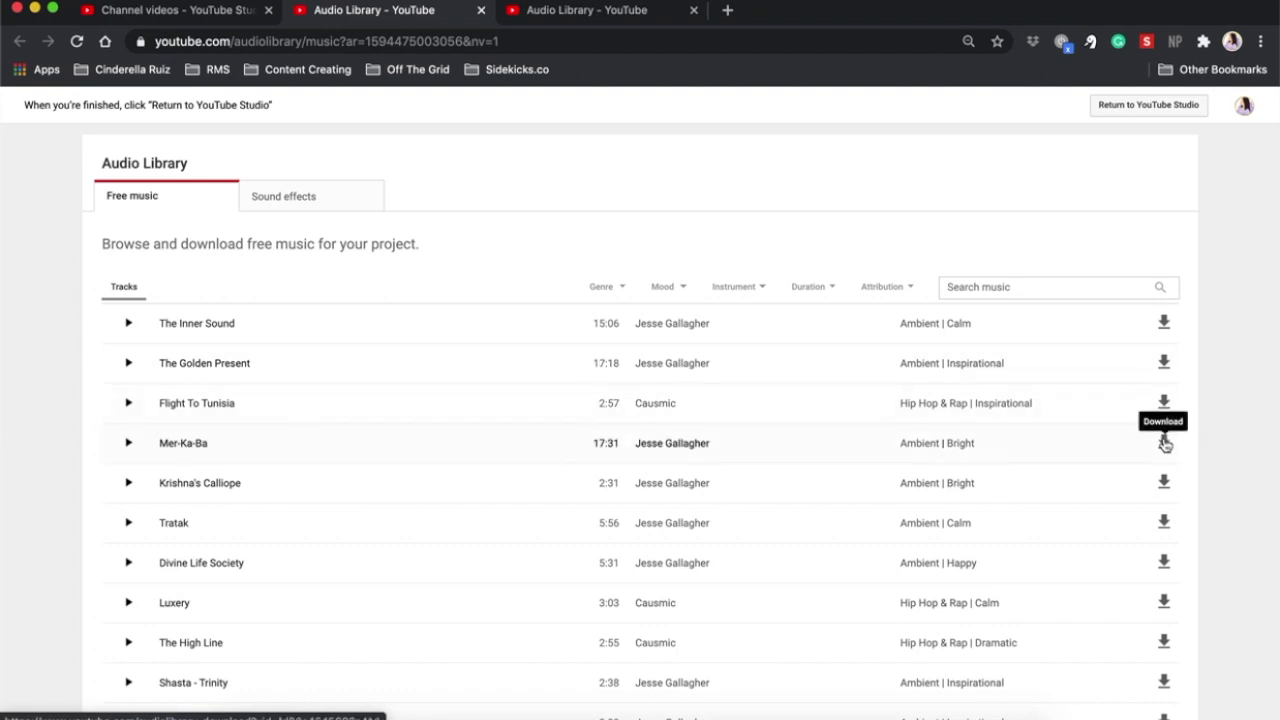
Switch to the Sound effects library, view its Category list, and browse the effects.
{"action": "left_click", "coordinate": [597, 20]}
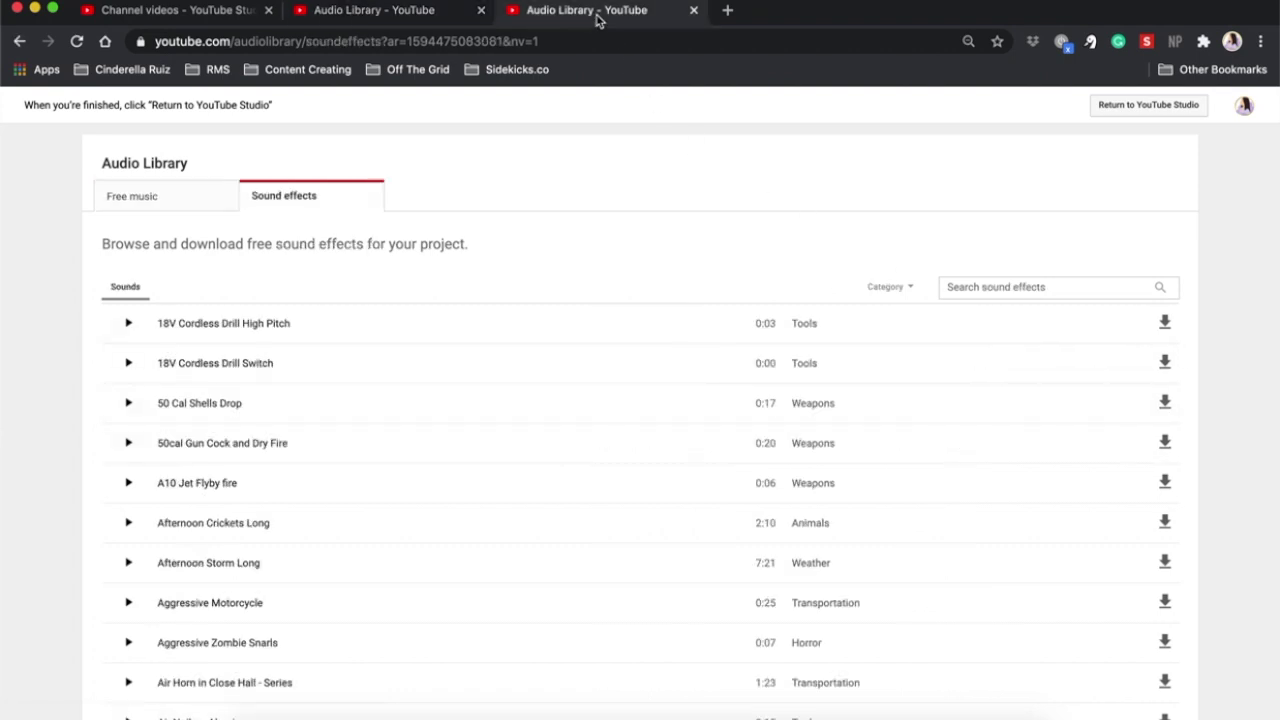
{"action": "left_click", "coordinate": [906, 290]}
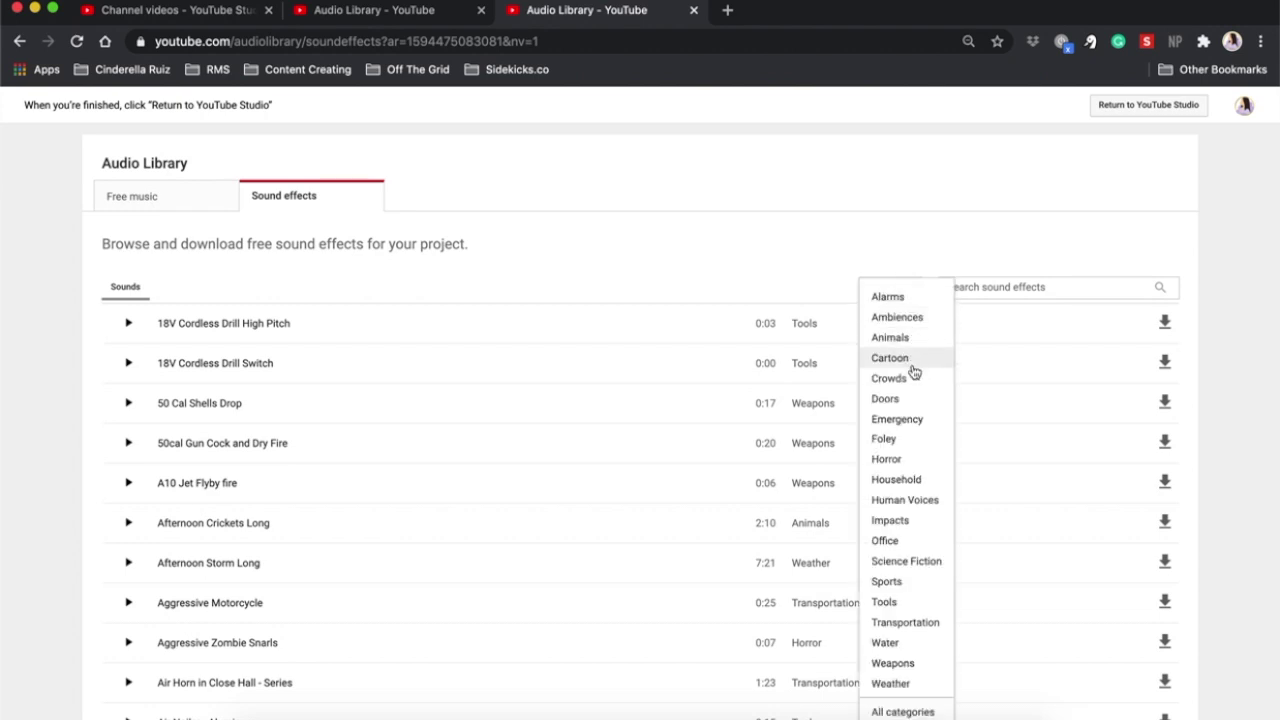
{"action": "left_click", "coordinate": [893, 262]}
{"action": "scroll", "coordinate": [336, 405], "scroll_direction": "down", "scroll_amount": 10}
{"action": "scroll", "coordinate": [336, 405], "scroll_direction": "down", "scroll_amount": 15}
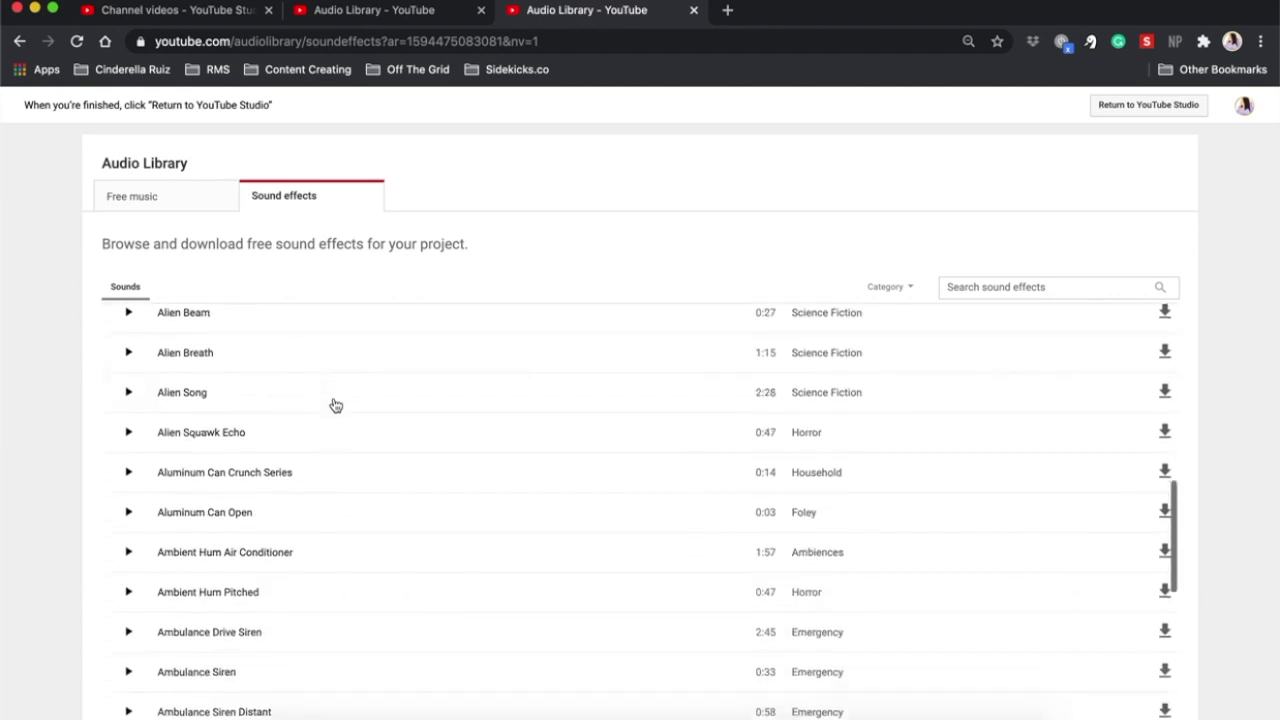
{"action": "left_click_drag", "start_coordinate": [1175, 680], "coordinate": [1170, 342]}
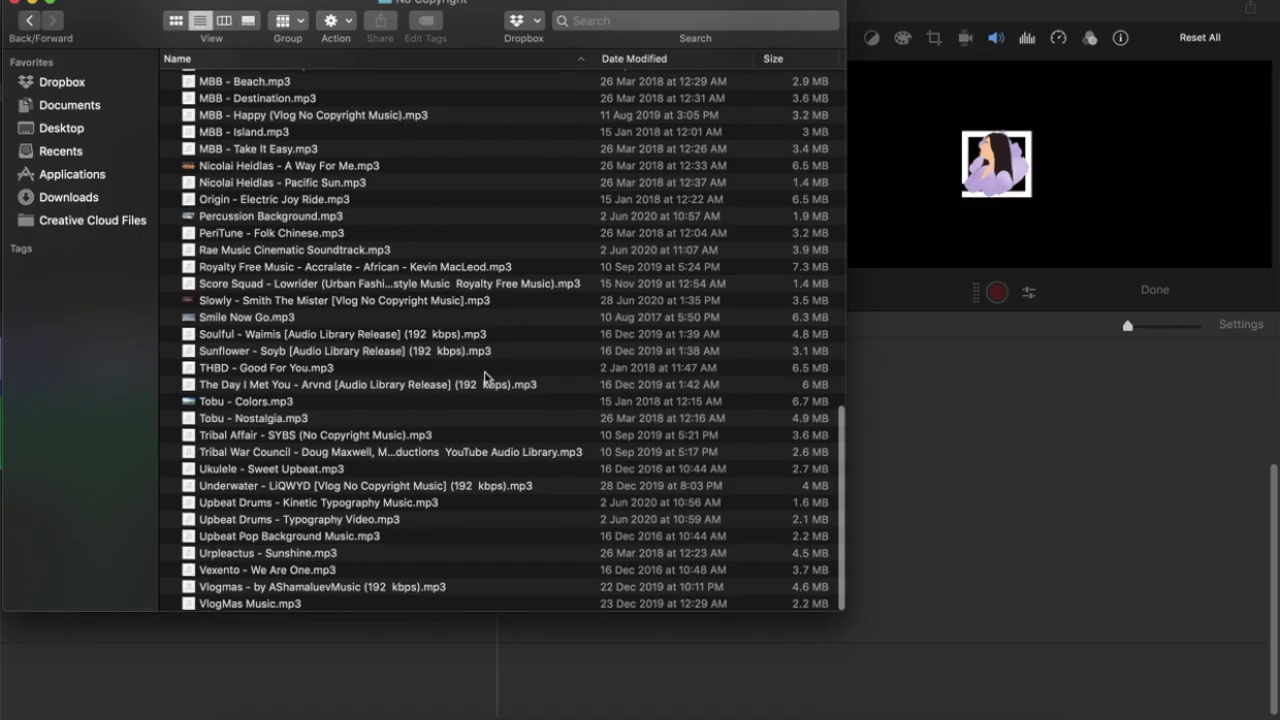
Preview the Electro-Light - The Ways mp3 in Quick Look and drag it into the iMovie timeline.
{"action": "scroll", "coordinate": [485, 377], "scroll_direction": "up", "scroll_amount": 10}
{"action": "scroll", "coordinate": [485, 377], "scroll_direction": "up", "scroll_amount": 2}
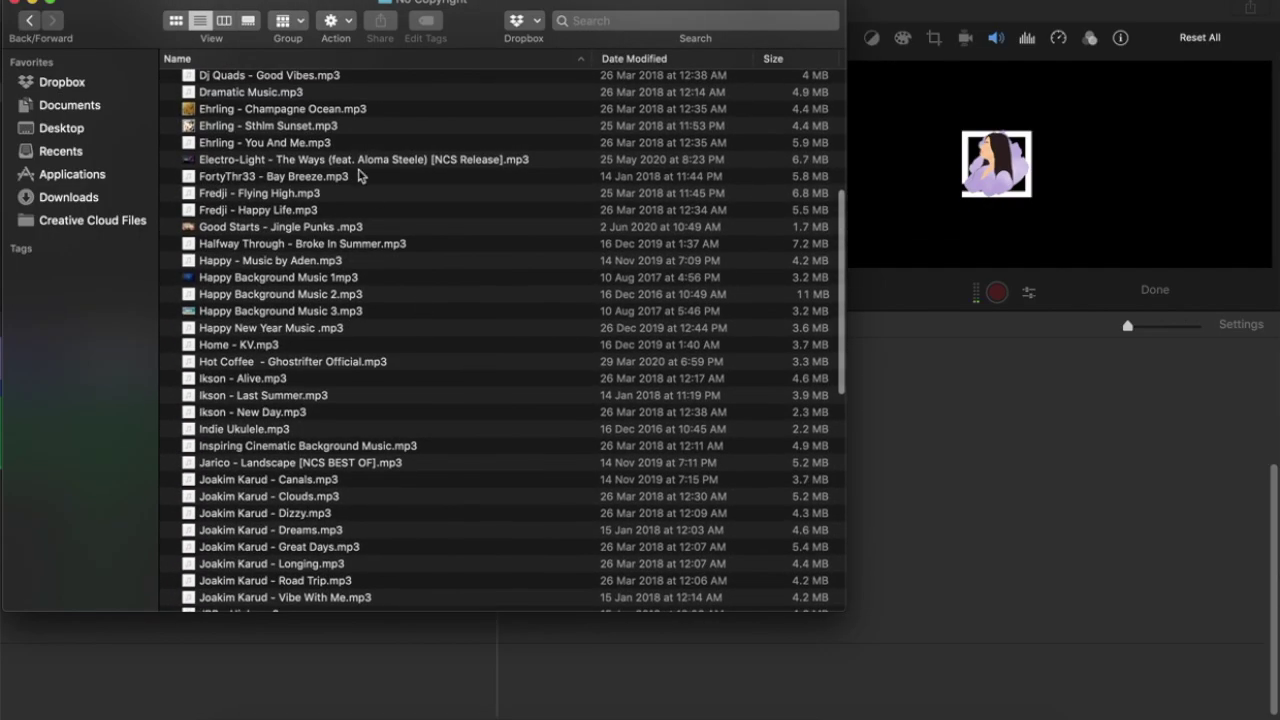
{"action": "left_click", "coordinate": [358, 162]}
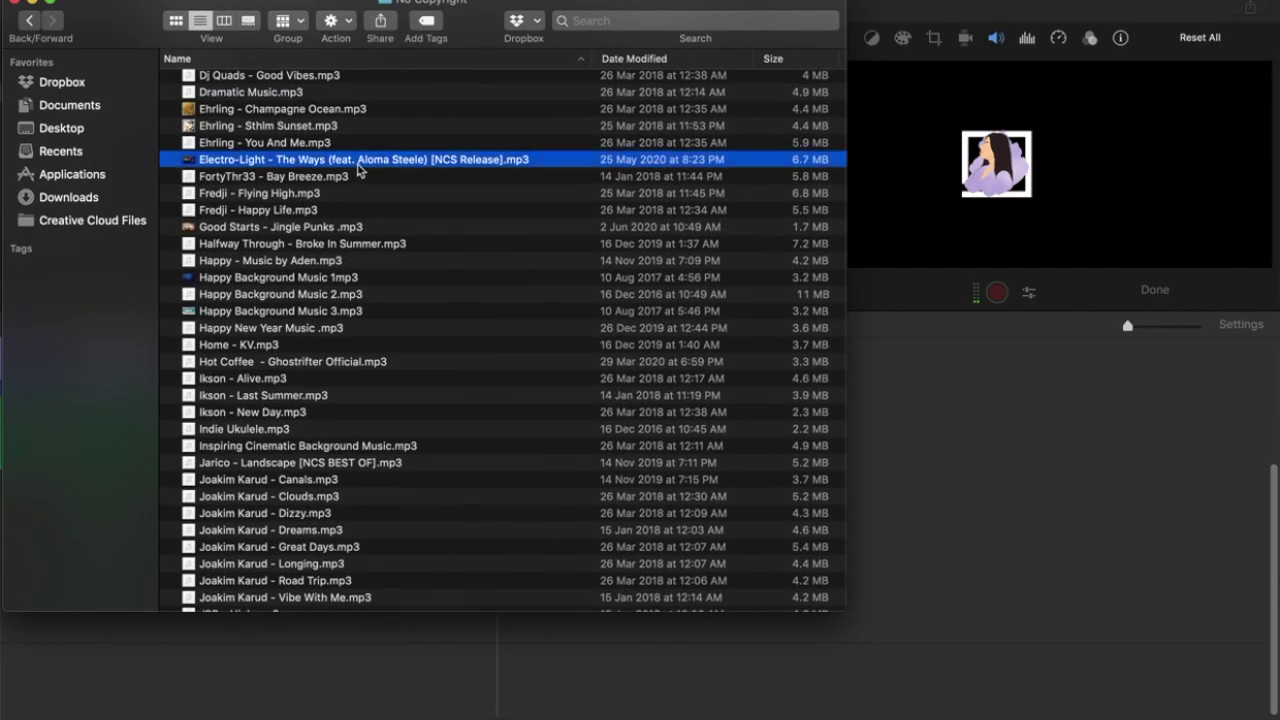
{"action": "key", "text": "space"}
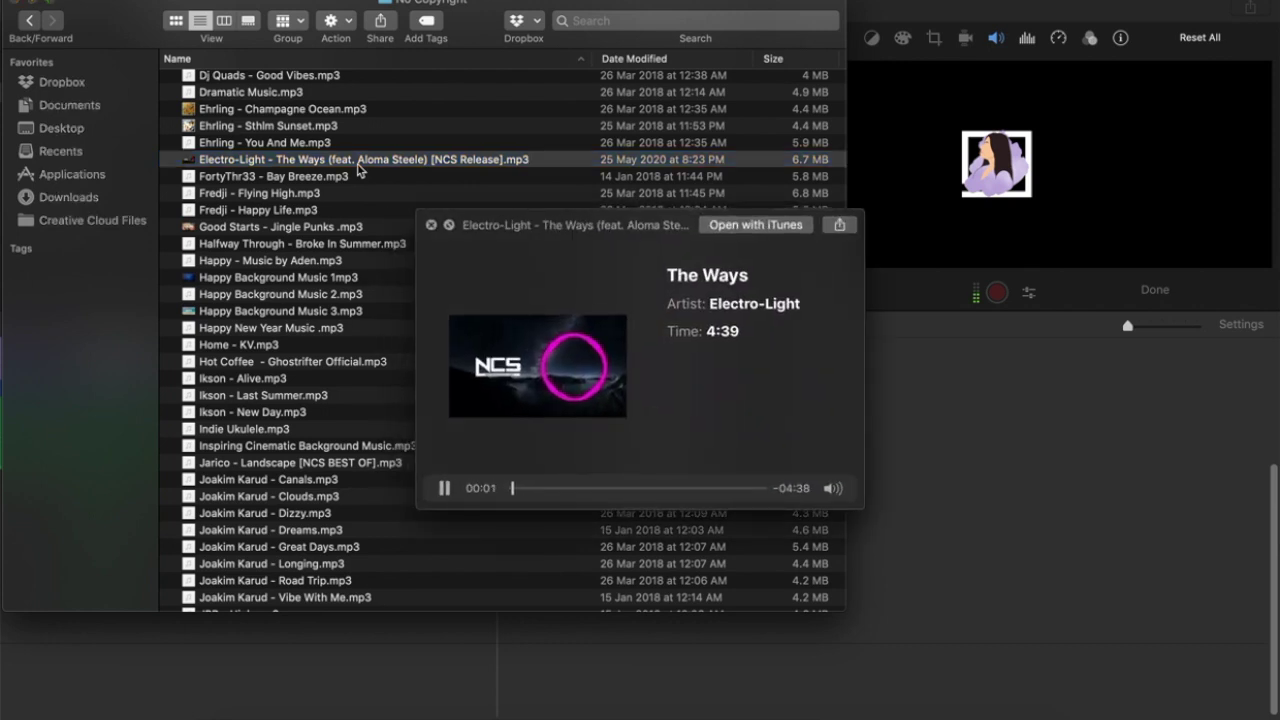
{"action": "left_click_drag", "start_coordinate": [357, 164], "coordinate": [541, 679]}
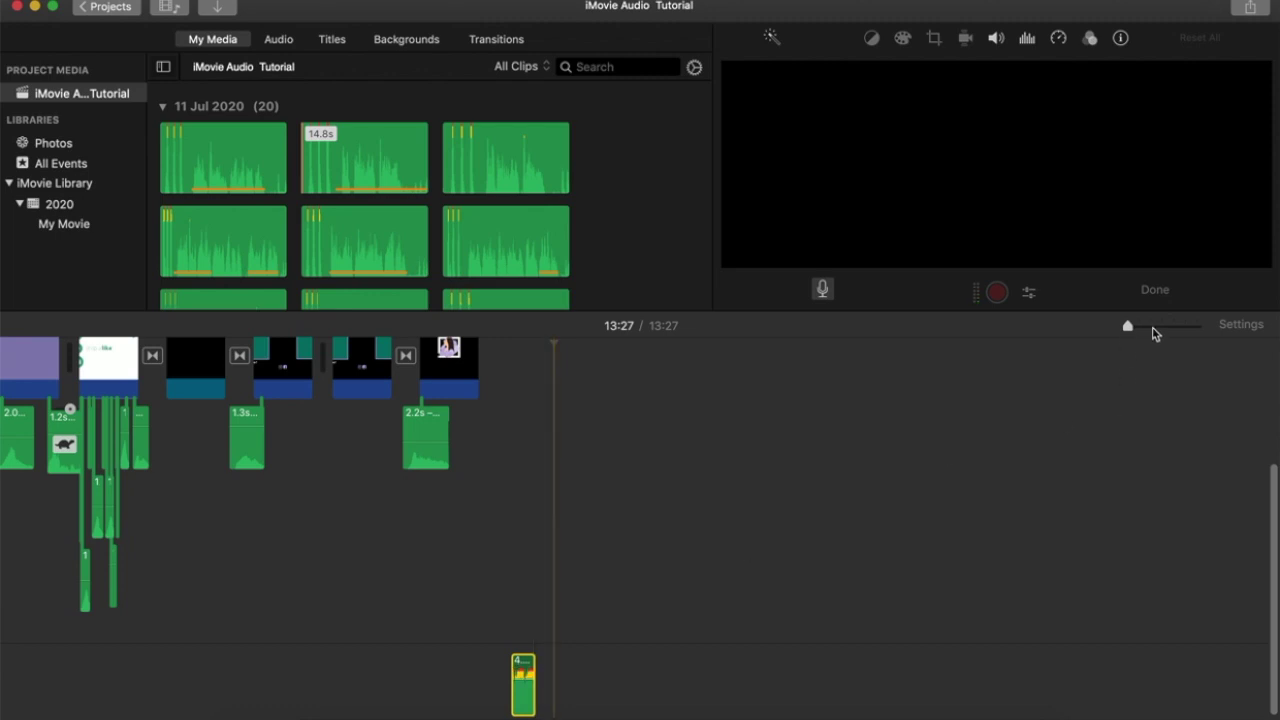
Zoom the timeline, mark a 7.1 s range of the VO-1 audio, and add it to the timeline.
{"action": "left_click", "coordinate": [1153, 327]}
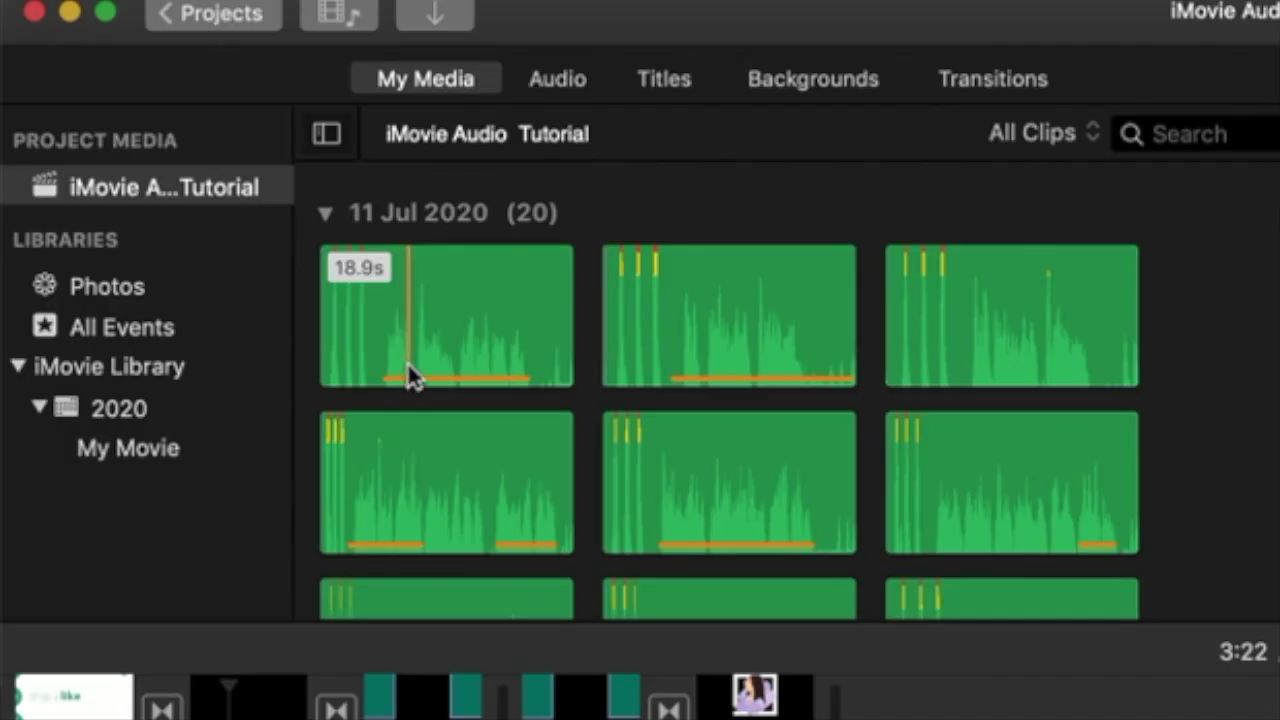
{"action": "left_click", "coordinate": [408, 365]}
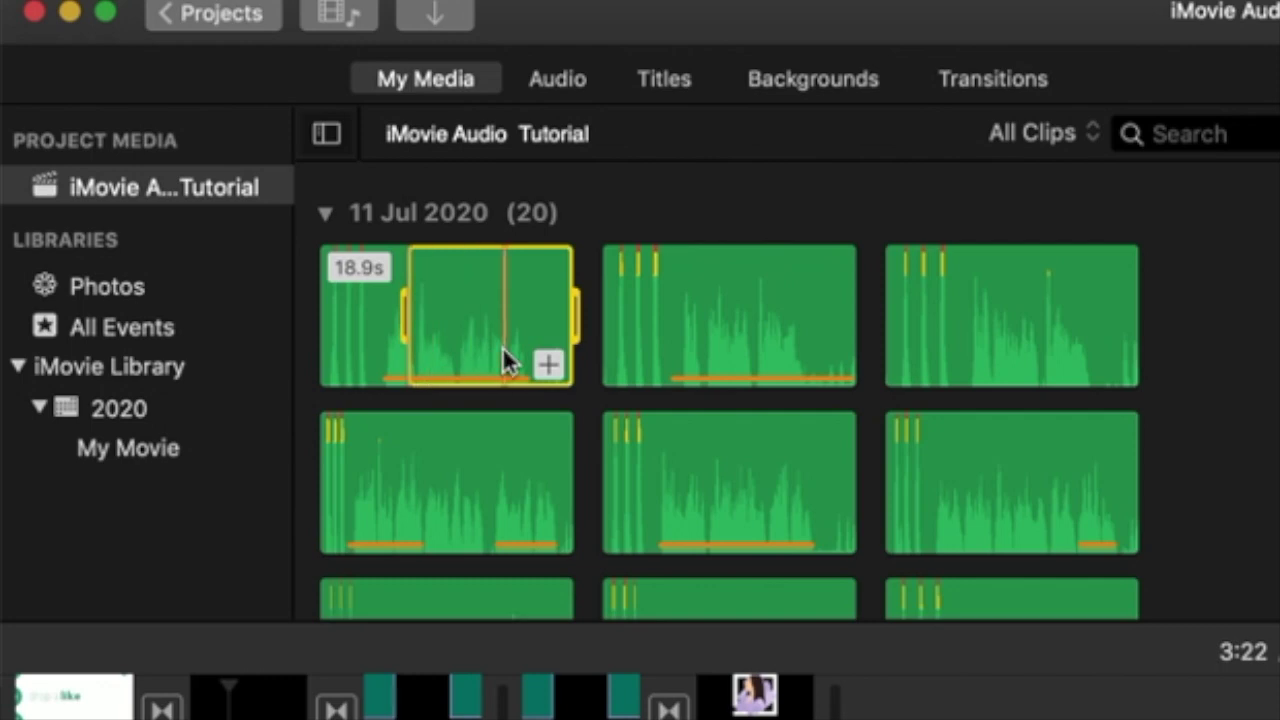
{"action": "left_click_drag", "start_coordinate": [503, 350], "coordinate": [503, 350]}
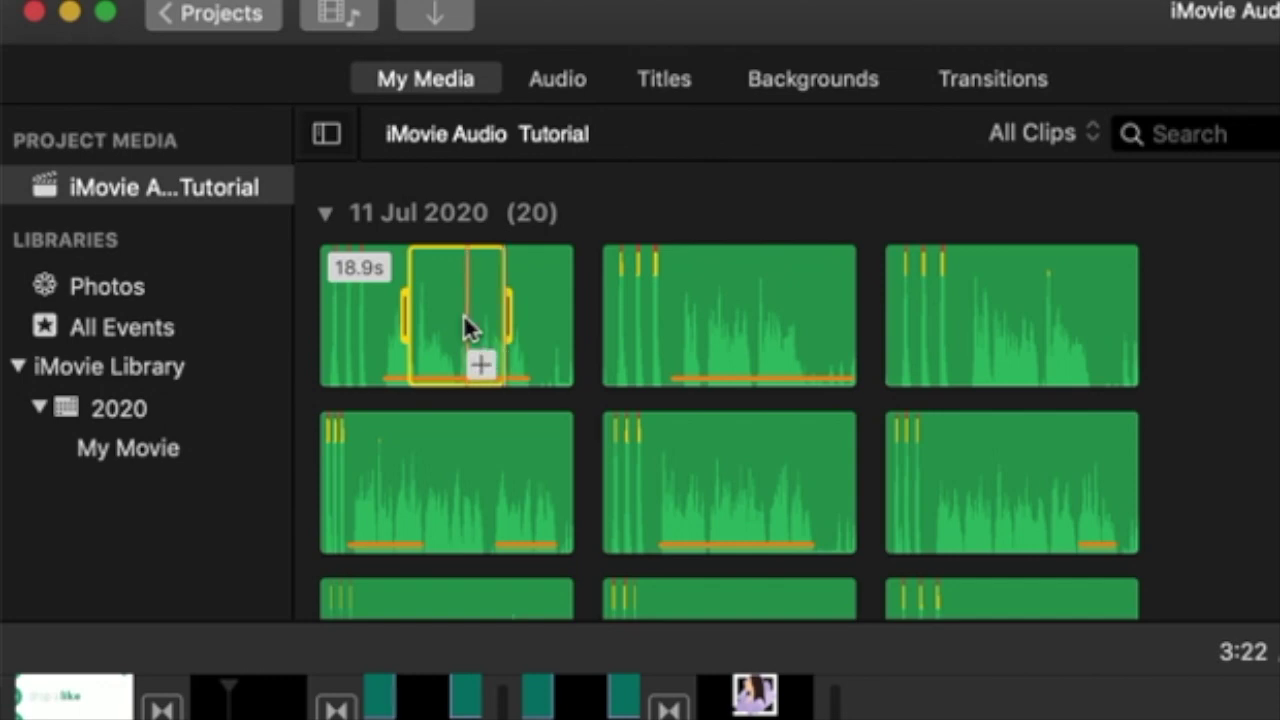
{"action": "left_click_drag", "start_coordinate": [466, 323], "coordinate": [180, 651]}
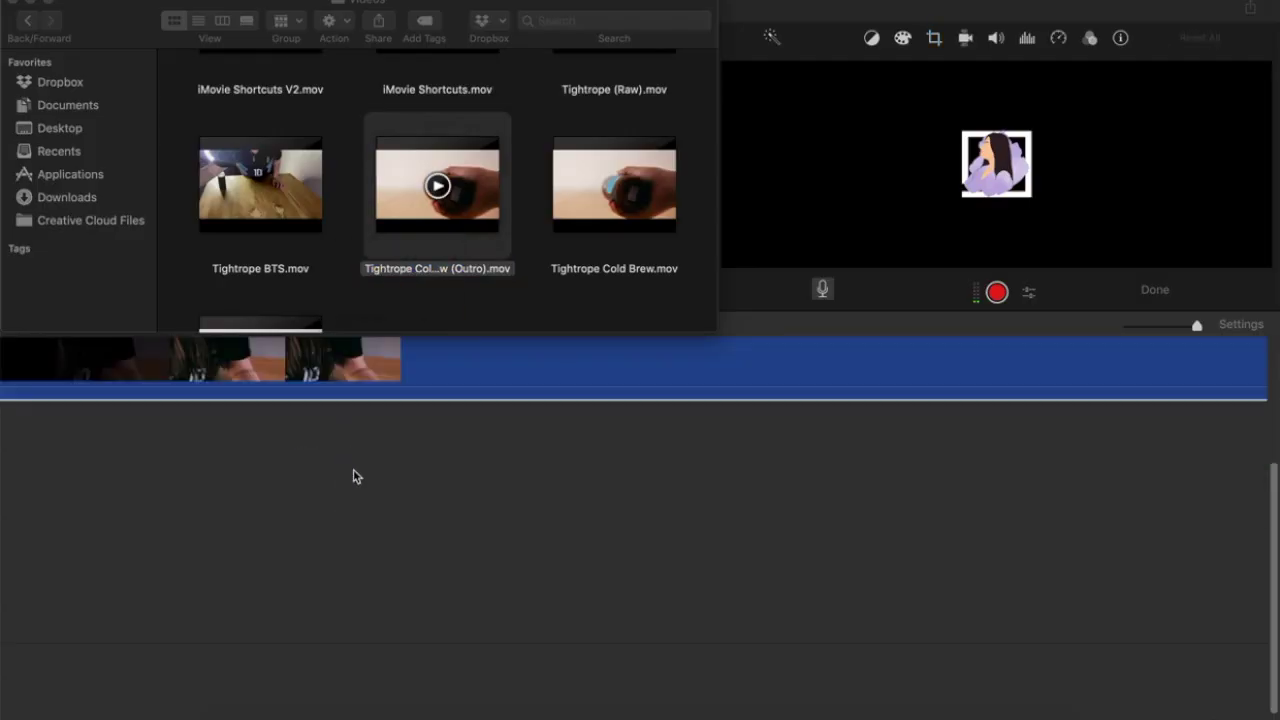
Add the Tightrope outro clip near 3:39 and detach its audio onto its own track.
{"action": "left_click", "coordinate": [371, 473]}
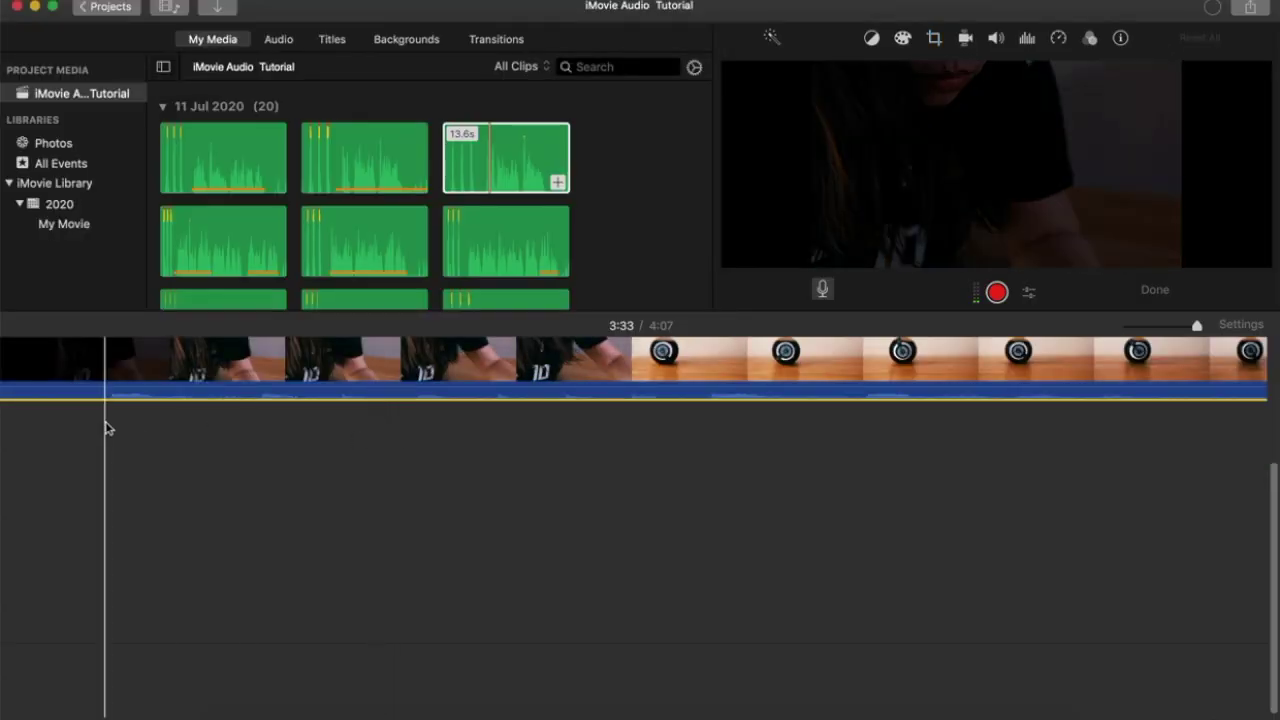
{"action": "left_click", "coordinate": [171, 408]}
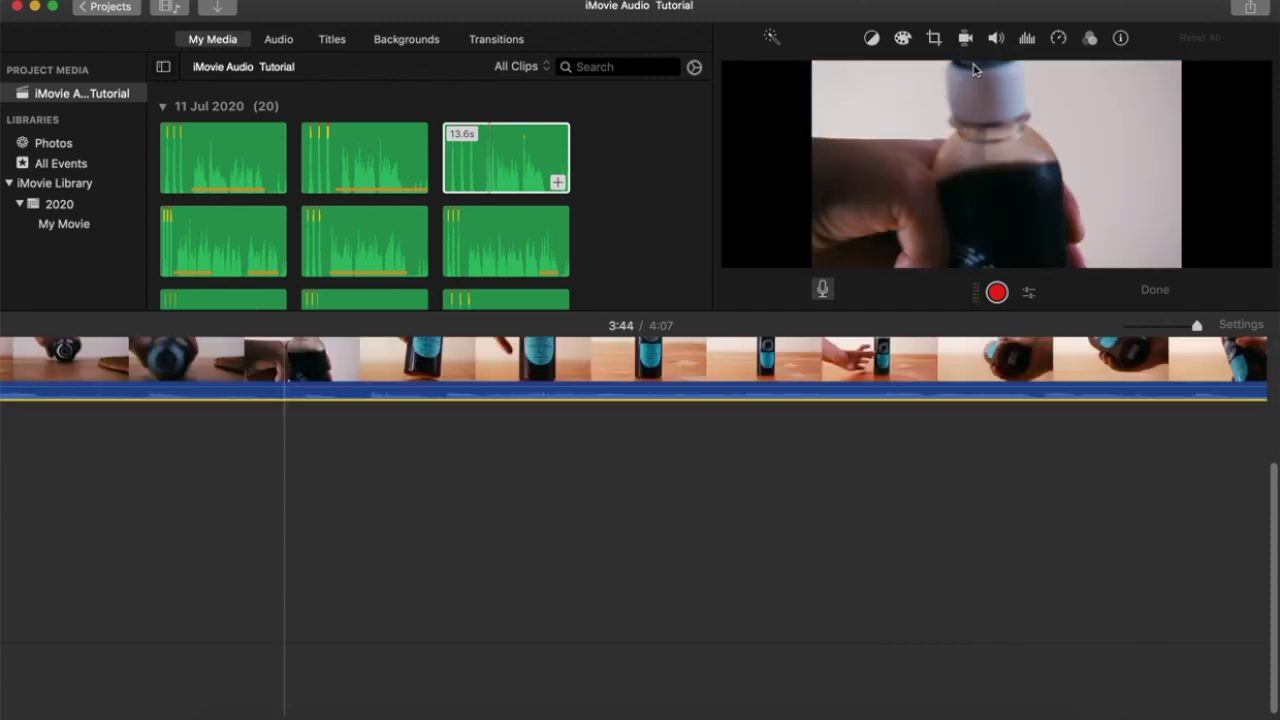
{"action": "right_click", "coordinate": [436, 358]}
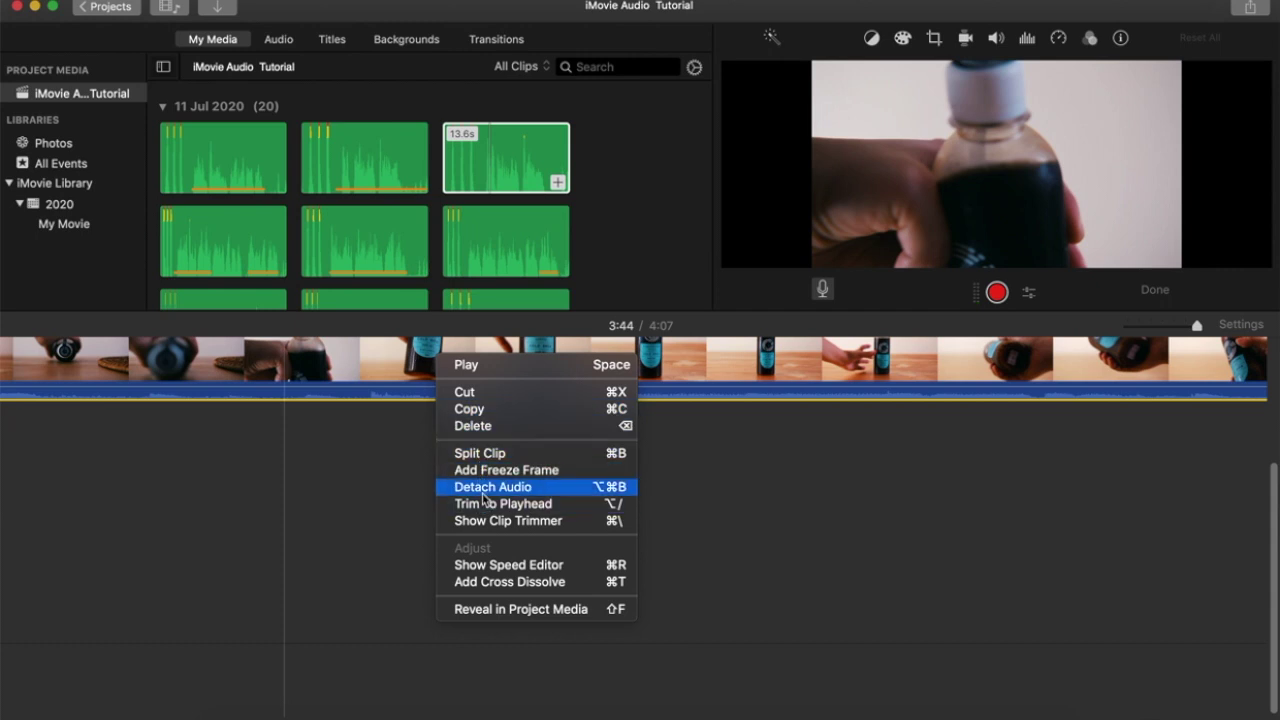
{"action": "left_click", "coordinate": [566, 498]}
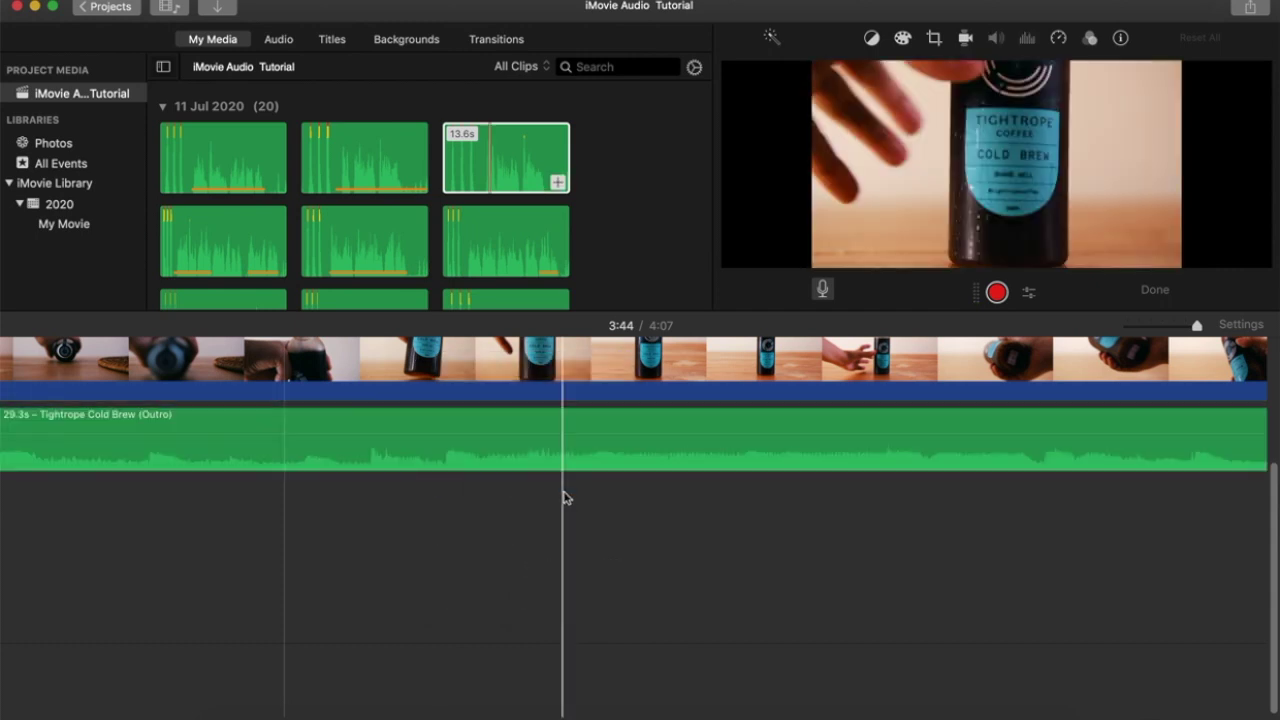
Move the Tightrope Cold Brew music earlier under the title image and delete the video clip above.
{"action": "scroll", "coordinate": [563, 497], "scroll_direction": "left", "scroll_amount": 10}
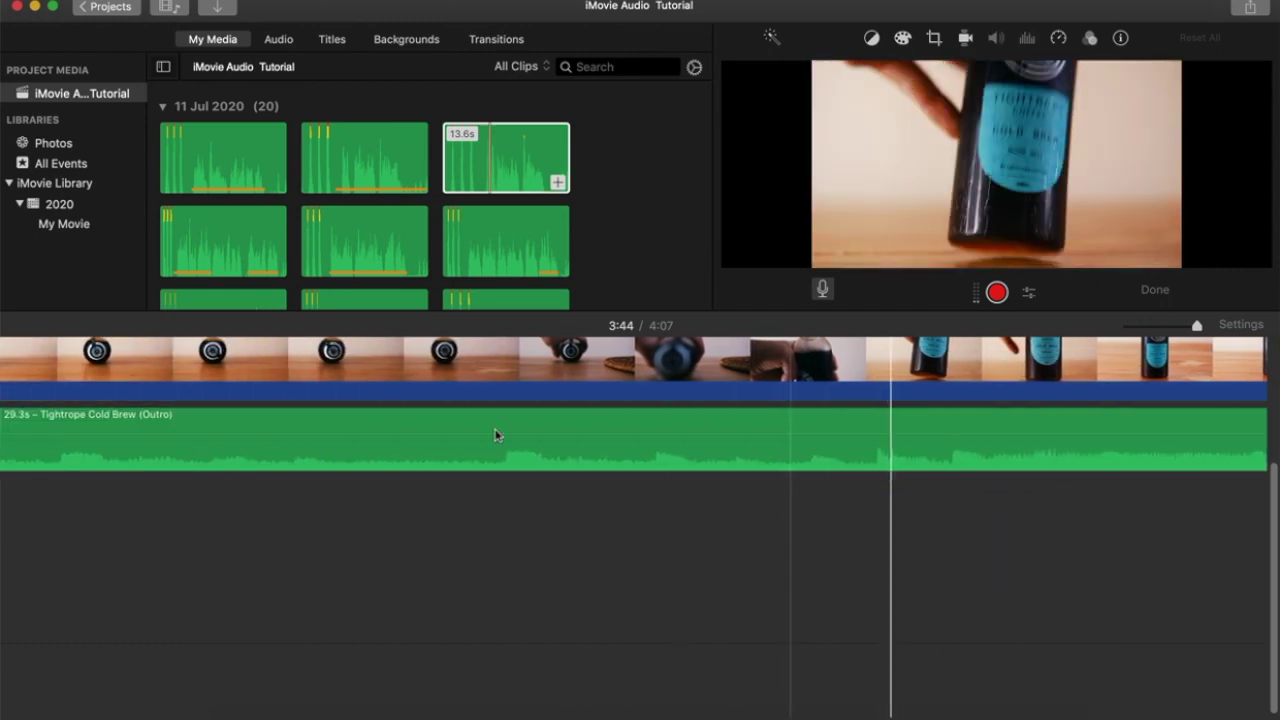
{"action": "scroll", "coordinate": [452, 411], "scroll_direction": "left", "scroll_amount": 10}
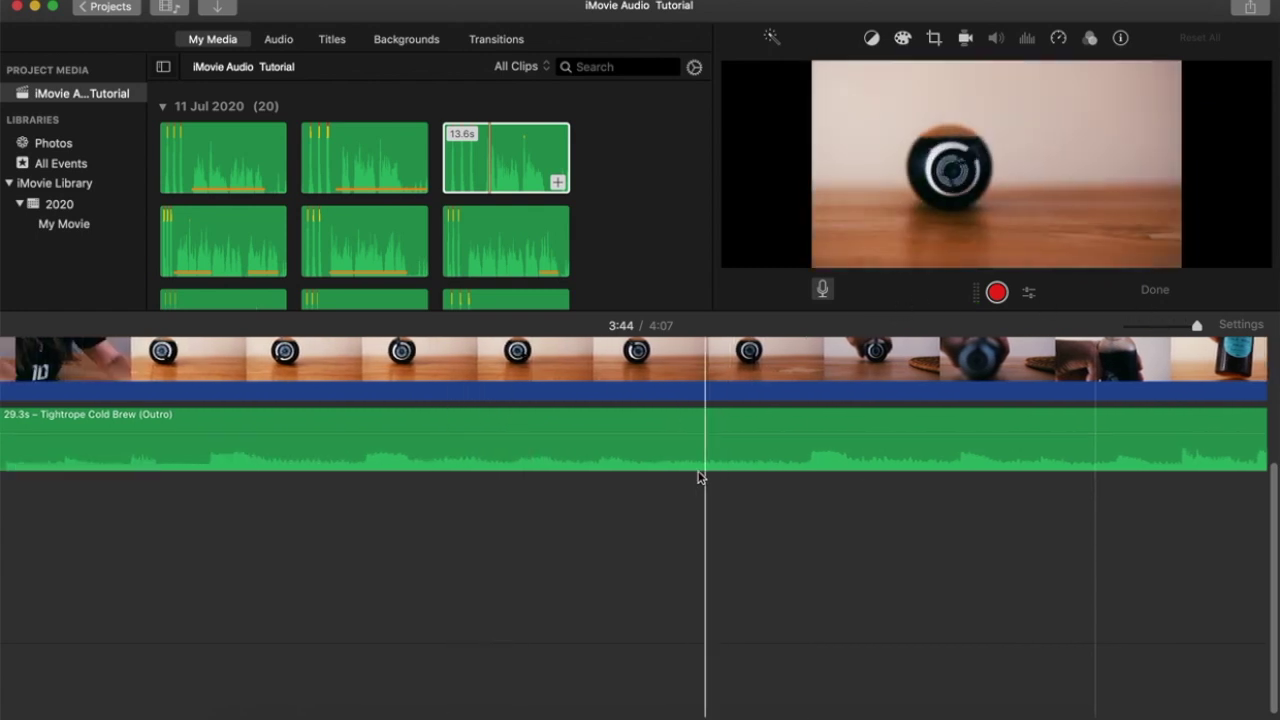
{"action": "scroll", "coordinate": [697, 477], "scroll_direction": "left", "scroll_amount": 5}
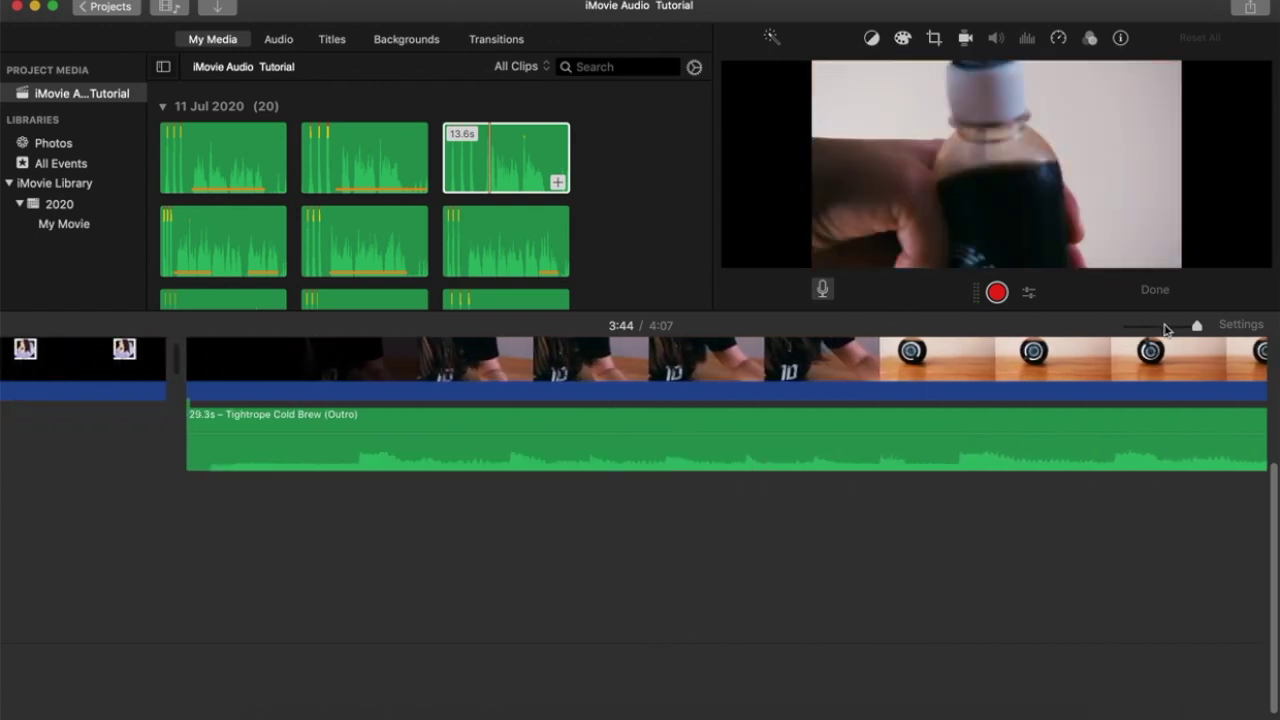
{"action": "left_click_drag", "start_coordinate": [286, 440], "coordinate": [177, 445]}
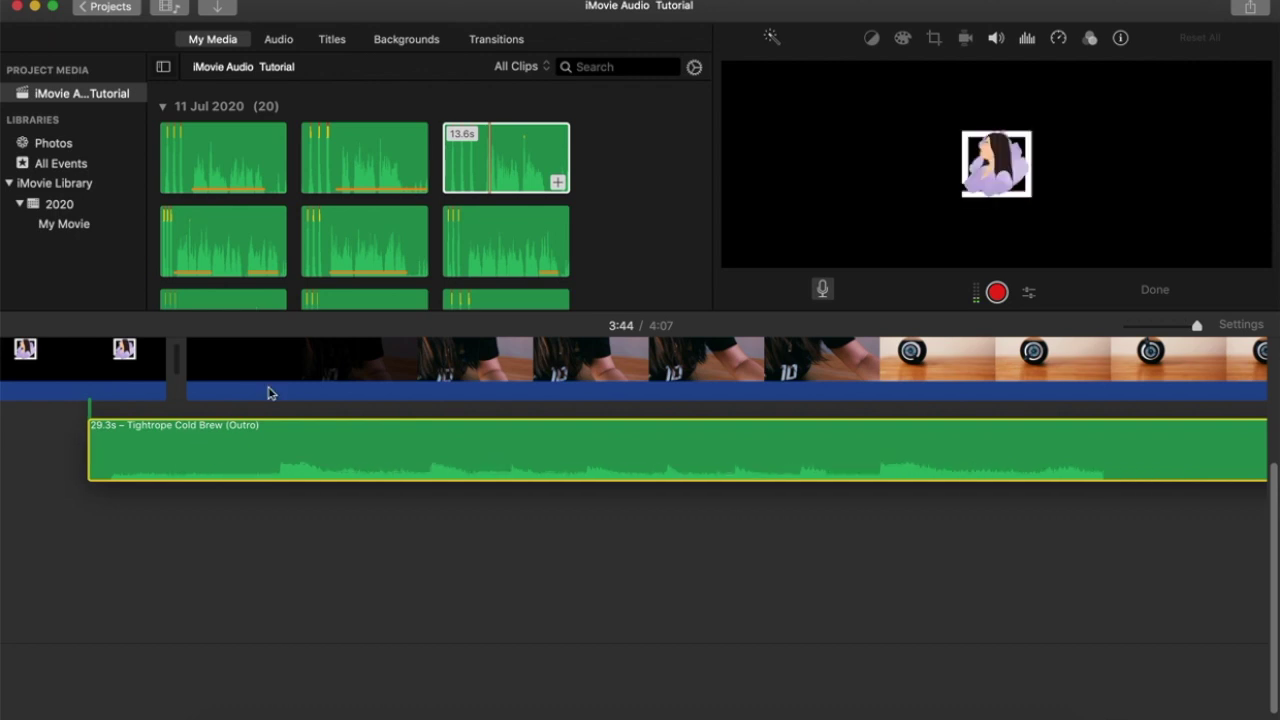
{"action": "left_click", "coordinate": [317, 378]}
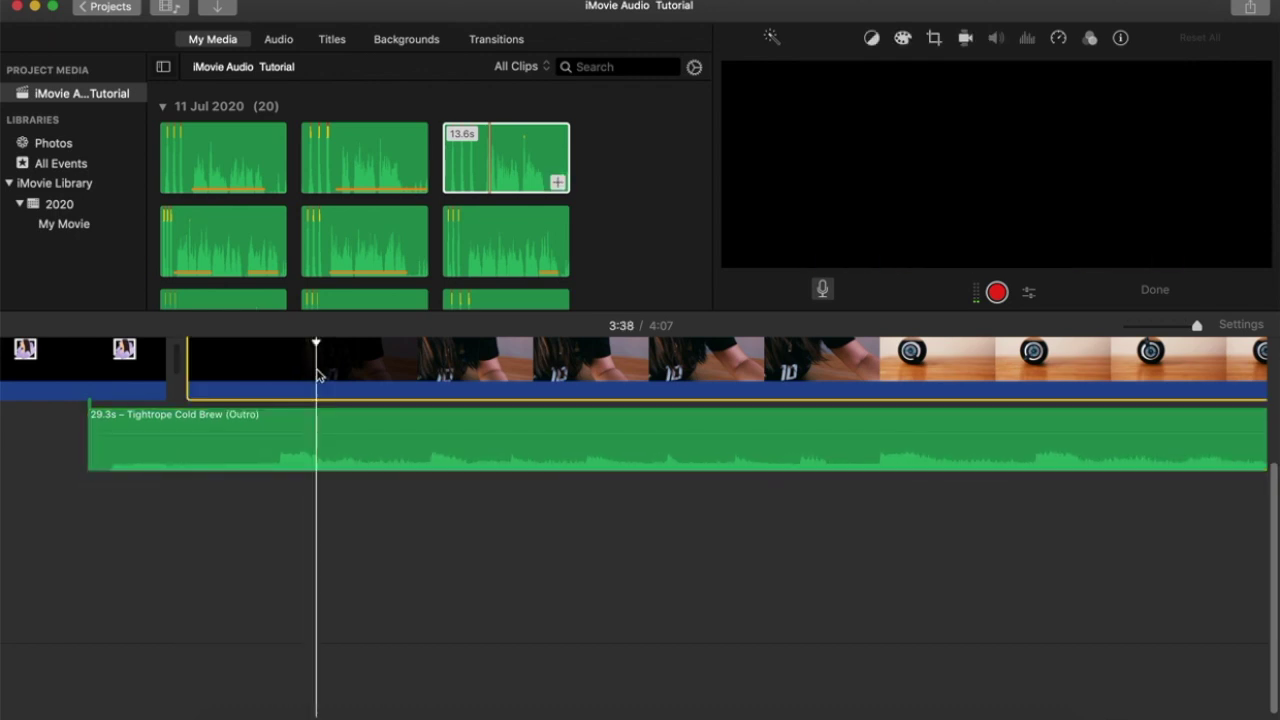
{"action": "key", "text": "Delete"}
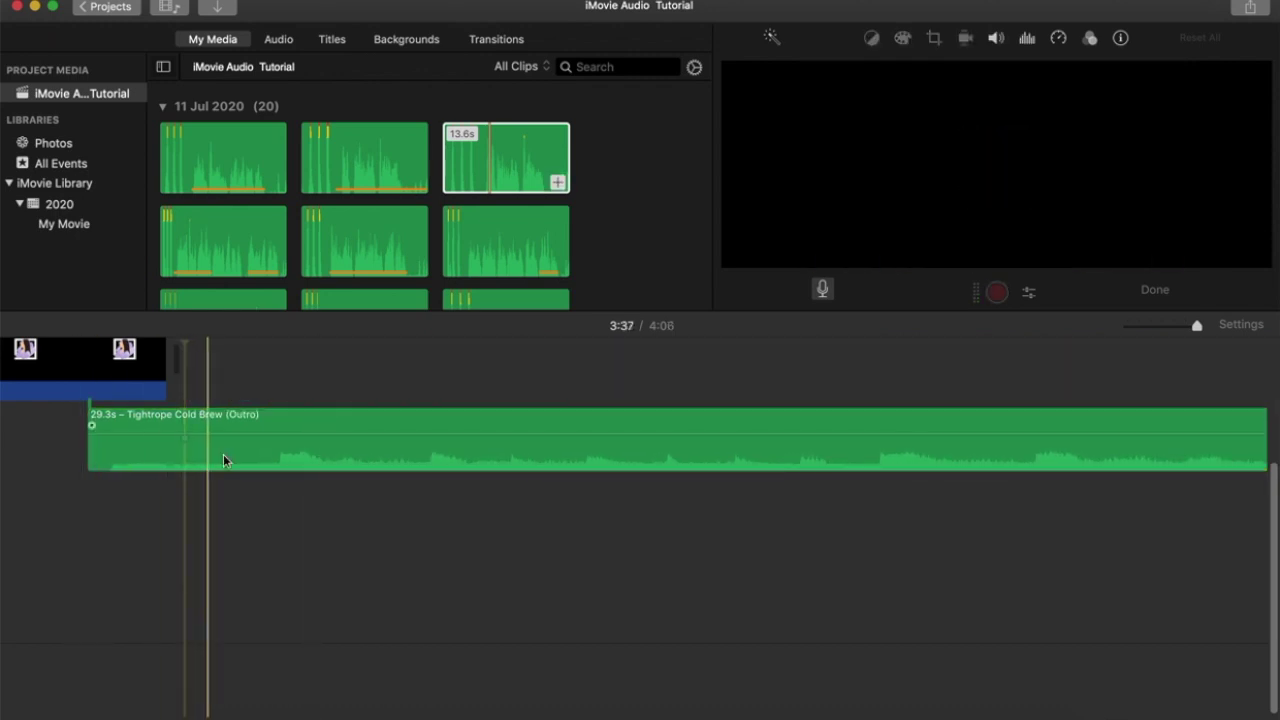
{"action": "left_click_drag", "start_coordinate": [295, 421], "coordinate": [189, 440]}
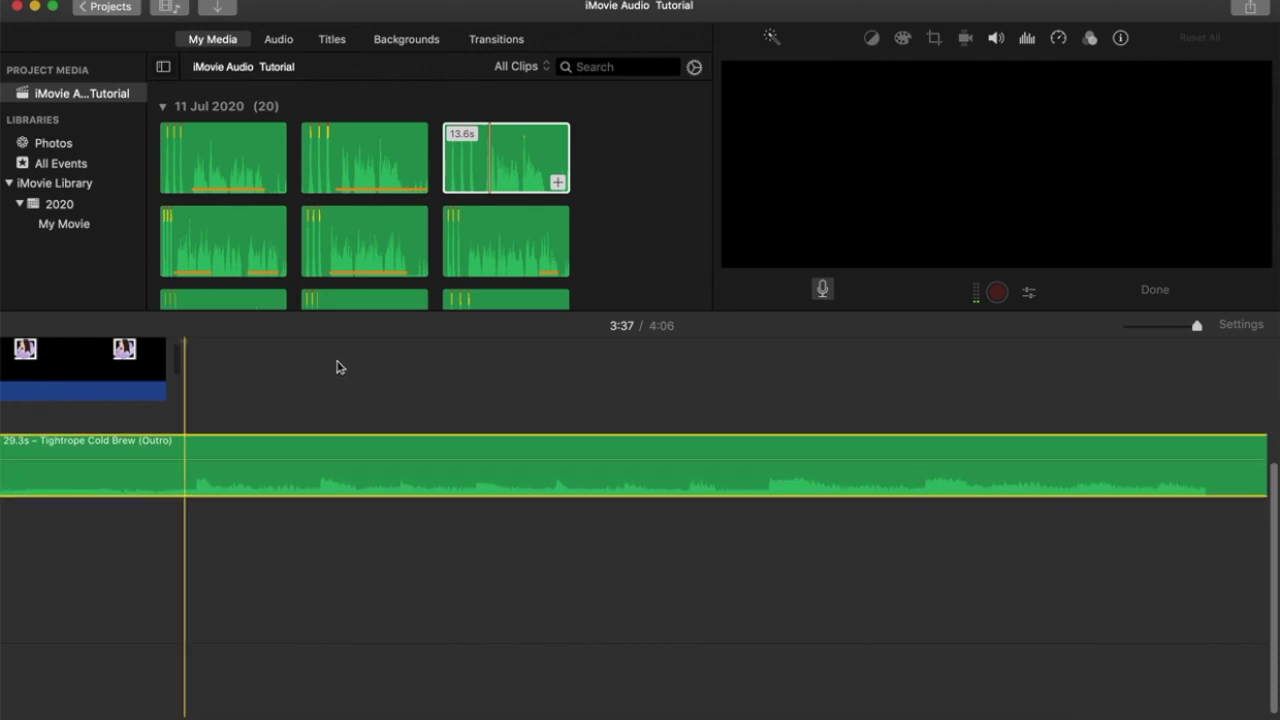
{"action": "scroll", "coordinate": [340, 365], "scroll_direction": "left", "scroll_amount": 3}
{"action": "scroll", "coordinate": [350, 366], "scroll_direction": "left", "scroll_amount": 8}
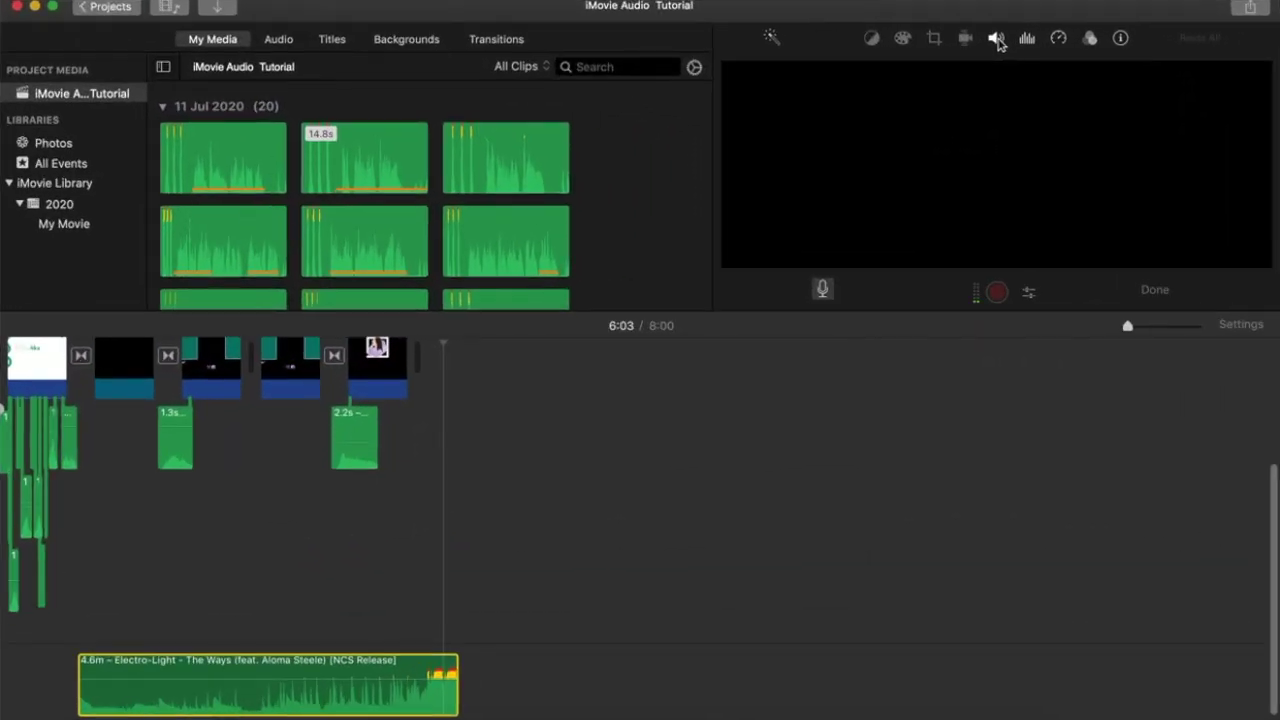
Adjust the Electro-Light clip's volume, unmute it at 100%, and show noise reduction and equalizer settings.
{"action": "left_click", "coordinate": [997, 40]}
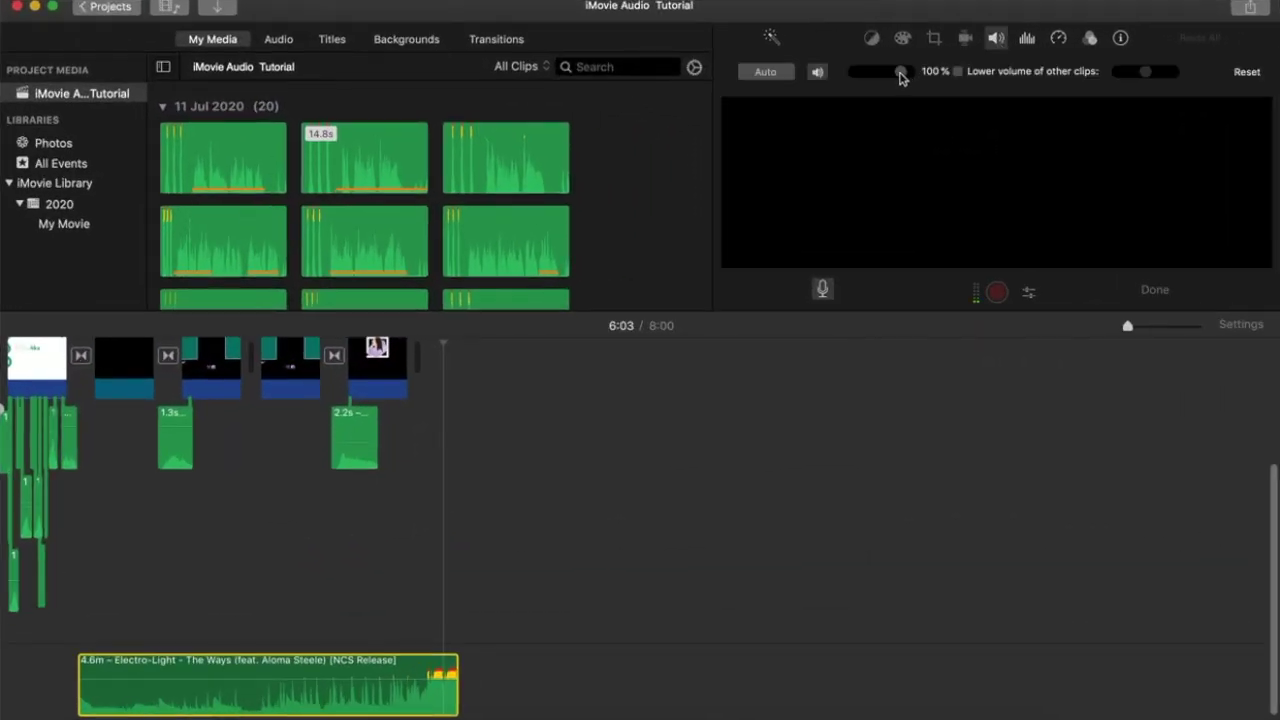
{"action": "left_click_drag", "start_coordinate": [900, 72], "coordinate": [861, 72]}
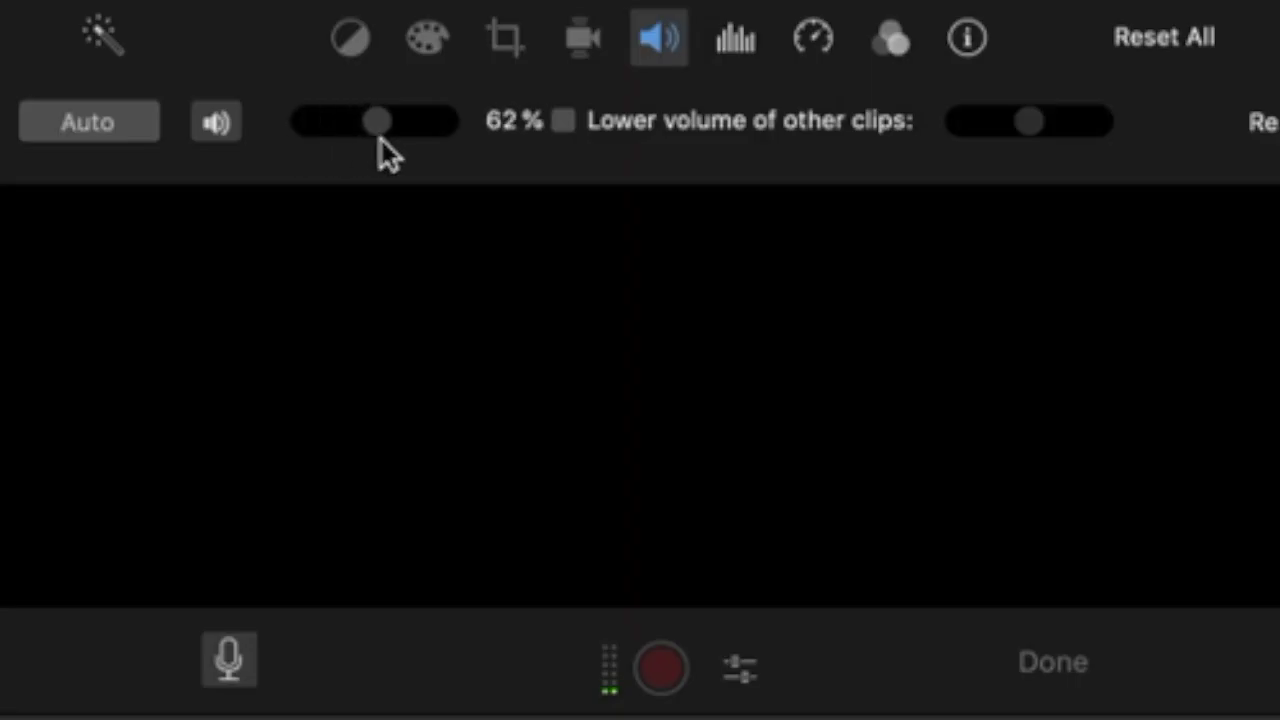
{"action": "left_click_drag", "start_coordinate": [392, 142], "coordinate": [437, 130]}
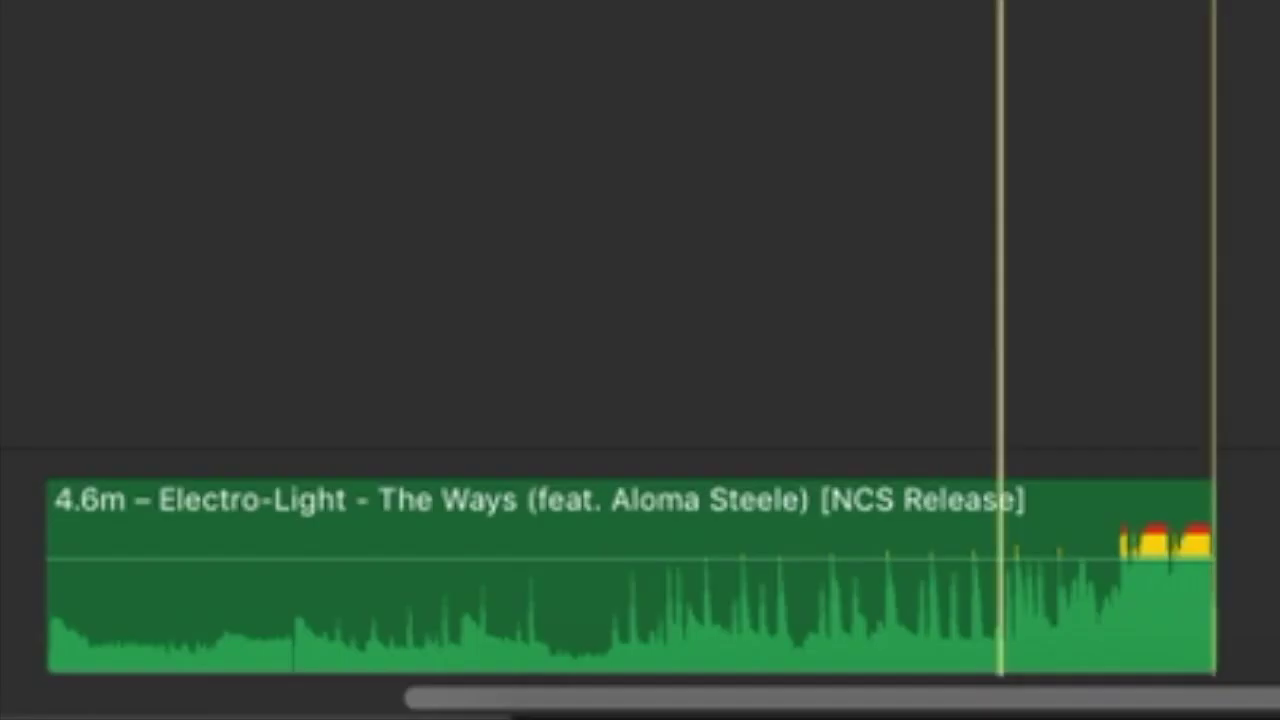
{"action": "mouse_move", "coordinate": [429, 557]}
{"action": "left_mouse_down"}
{"action": "mouse_move", "coordinate": [423, 665]}
{"action": "mouse_move", "coordinate": [446, 558]}
{"action": "left_mouse_up"}
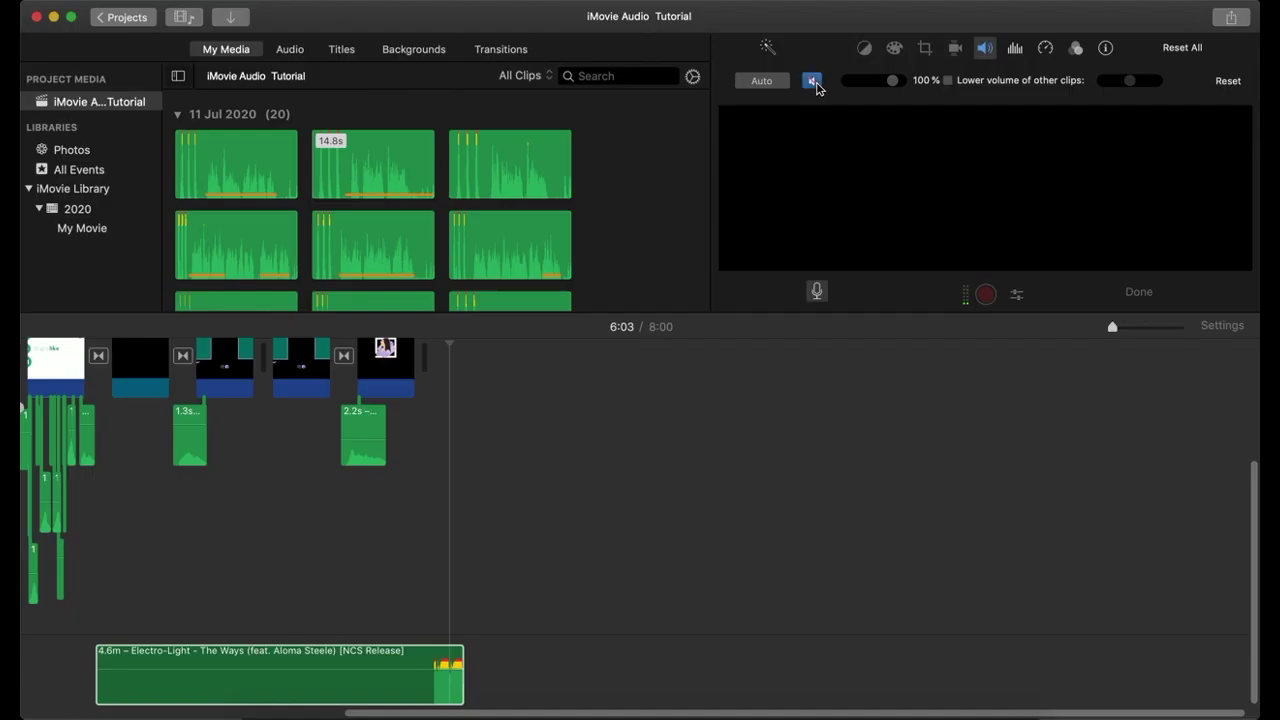
{"action": "left_click", "coordinate": [813, 82]}
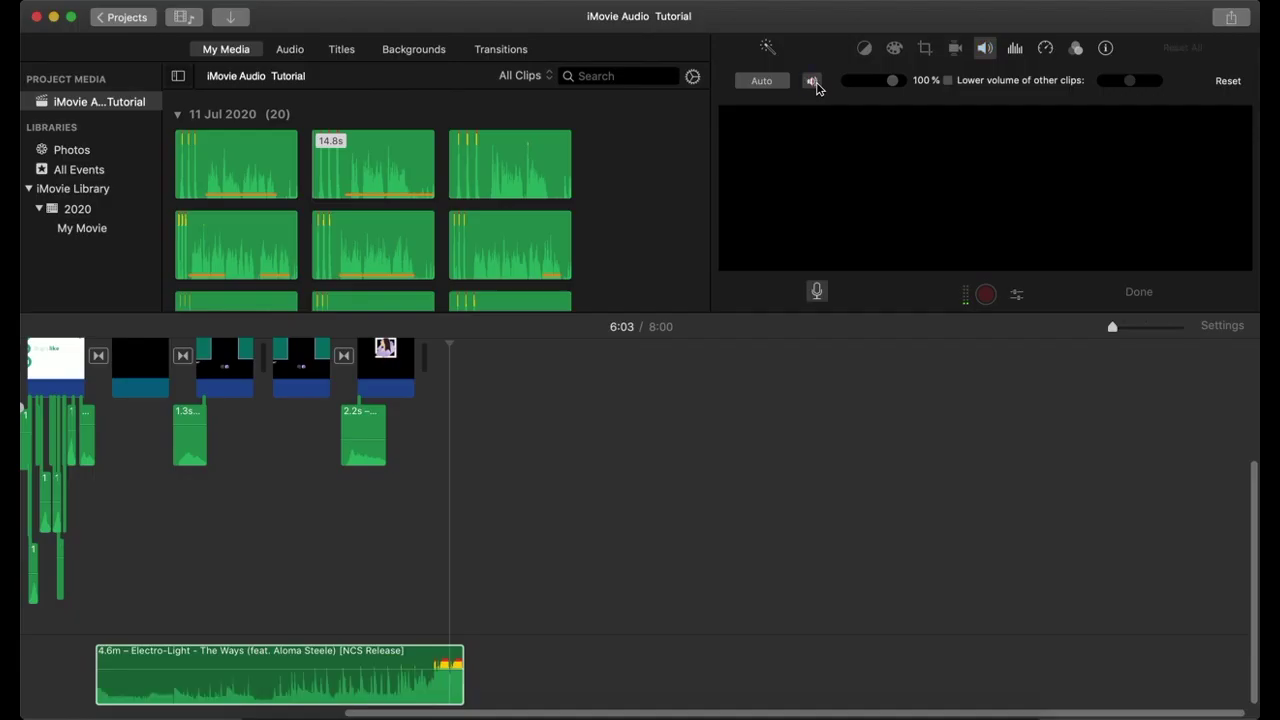
{"action": "left_click", "coordinate": [1015, 50]}
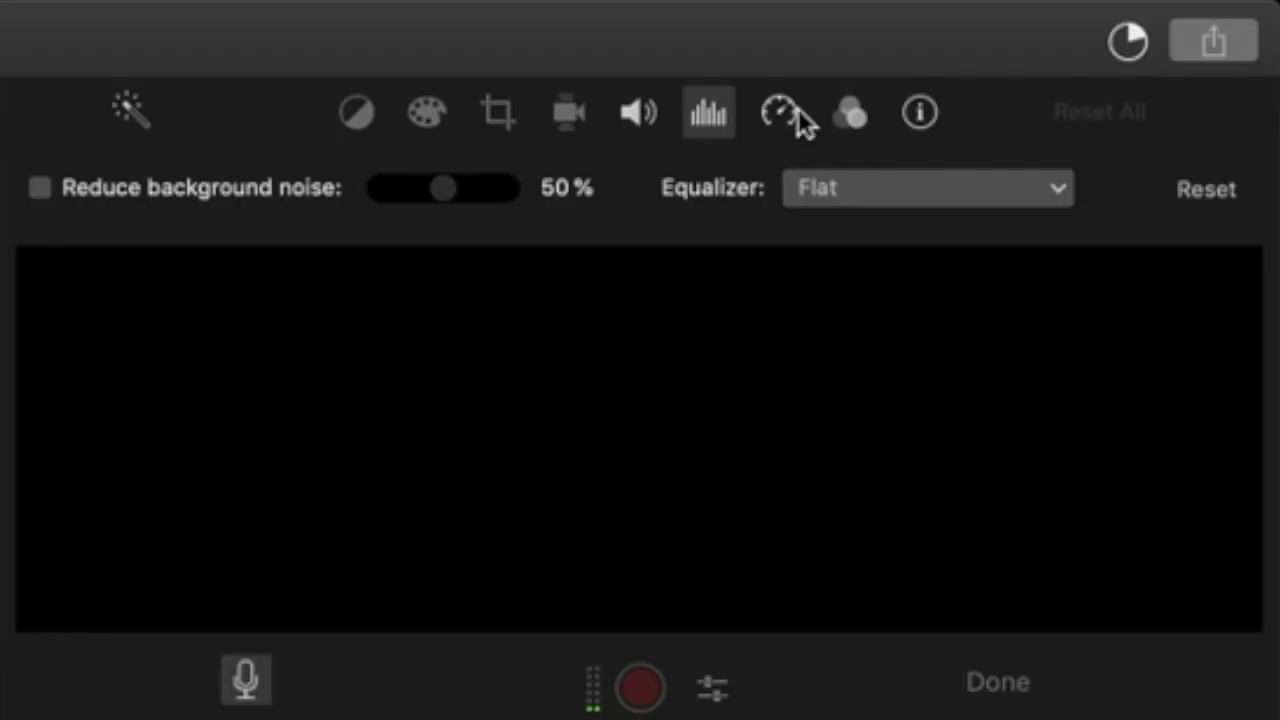
Set the Electro-Light clip to Slow, then drag it fast to 1.6m and play it back.
{"action": "left_click", "coordinate": [1054, 51]}
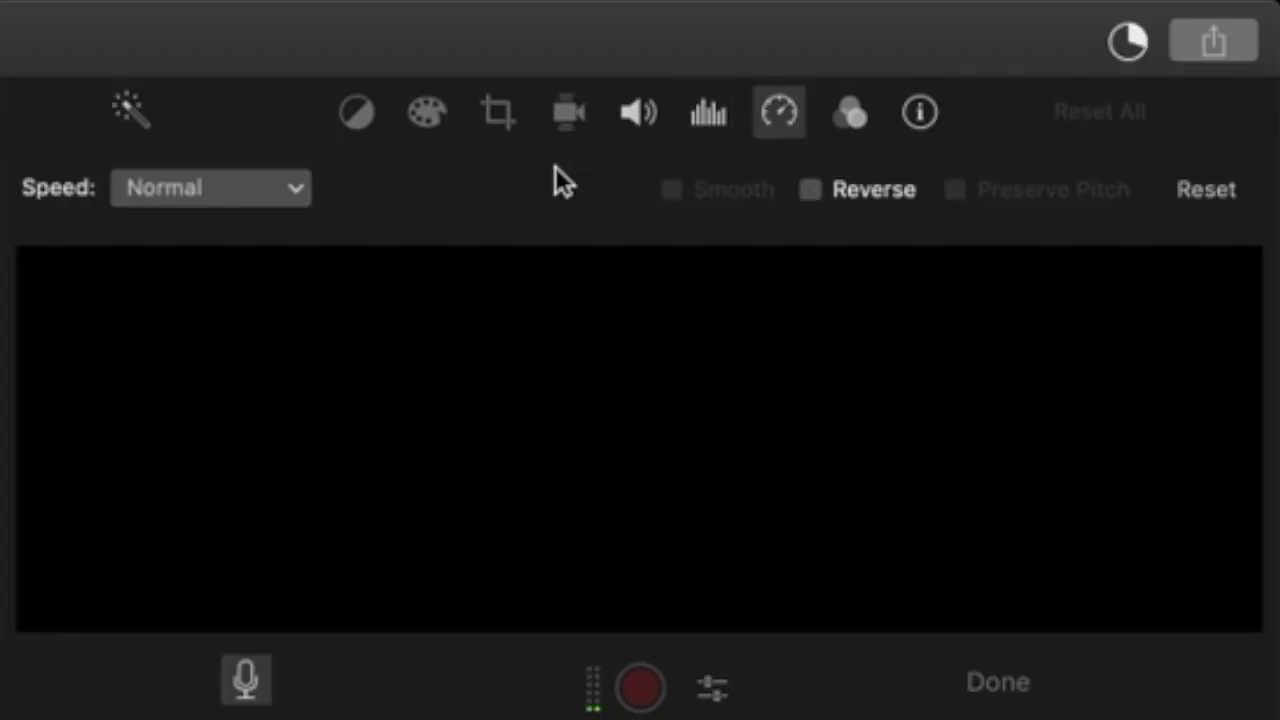
{"action": "left_click", "coordinate": [276, 194]}
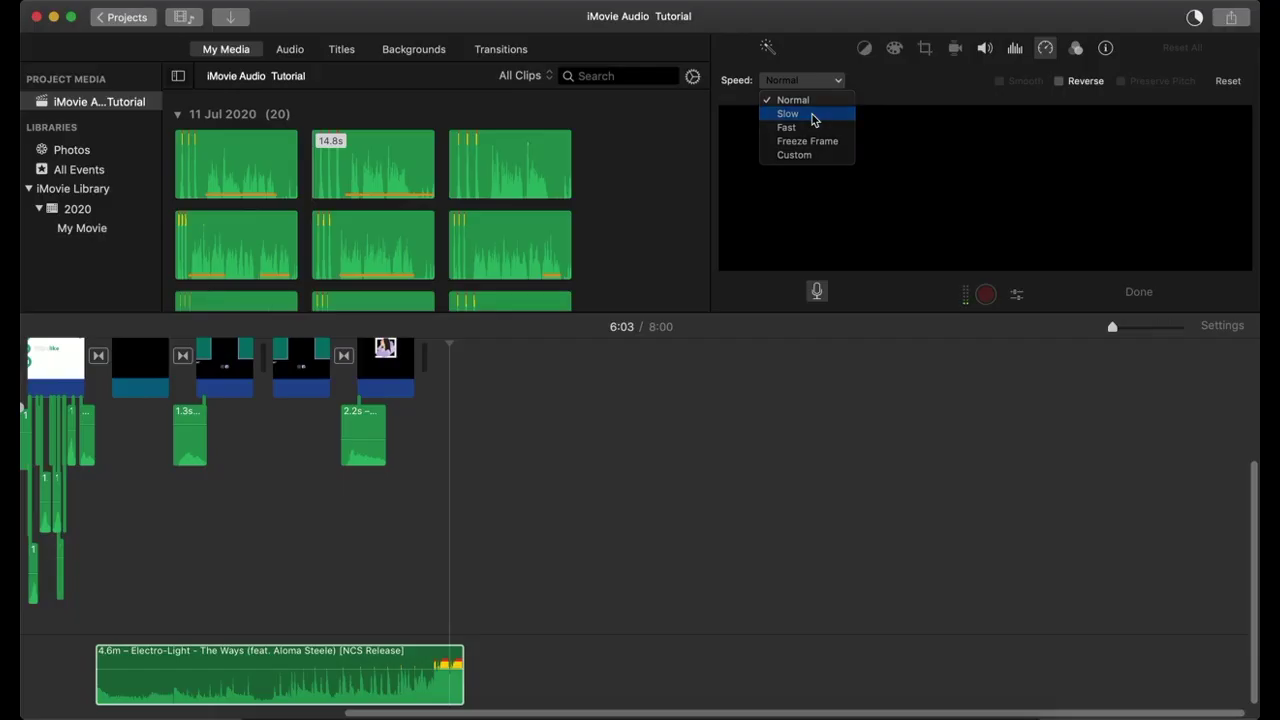
{"action": "left_click", "coordinate": [234, 266]}
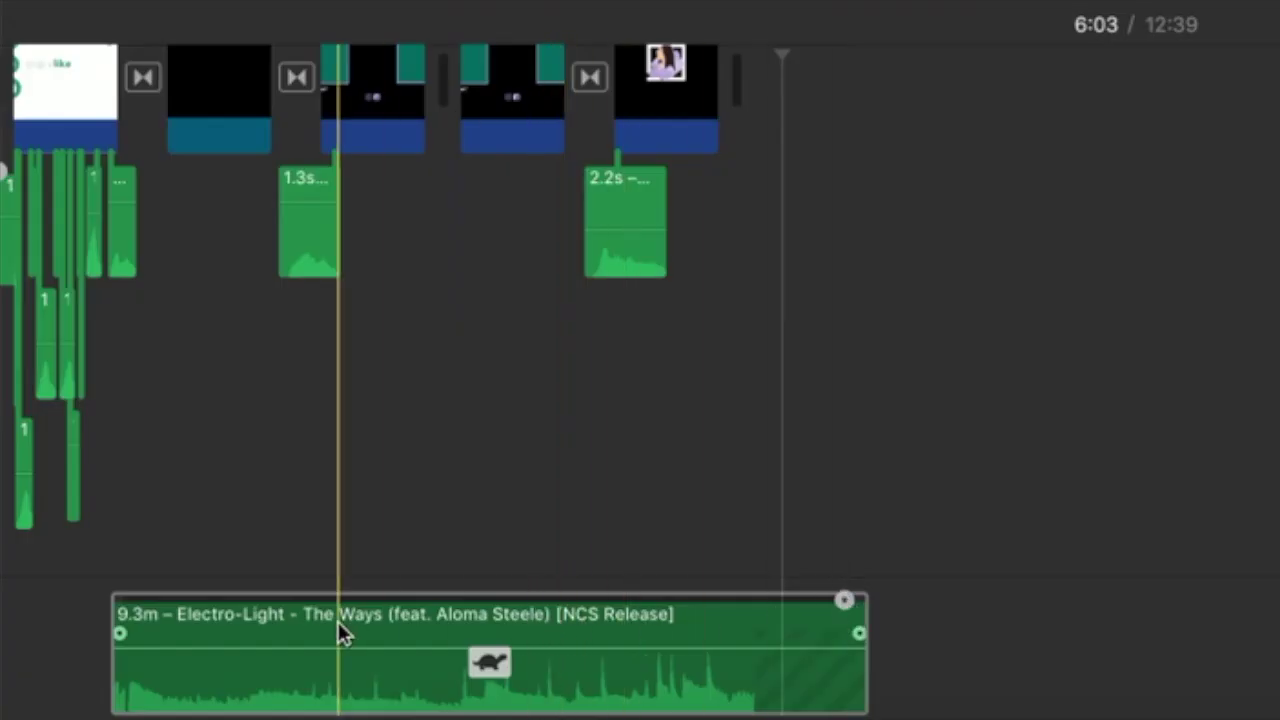
{"action": "left_click_drag", "start_coordinate": [843, 602], "coordinate": [482, 604]}
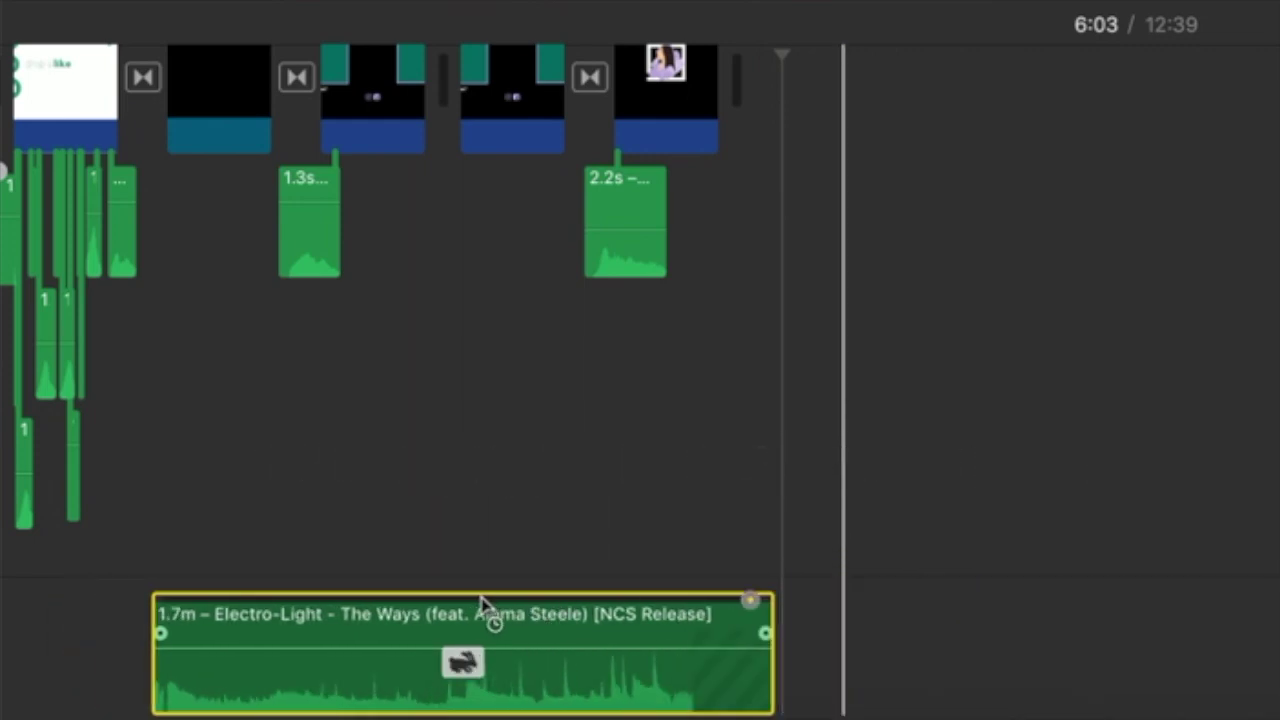
{"action": "left_click", "coordinate": [251, 572]}
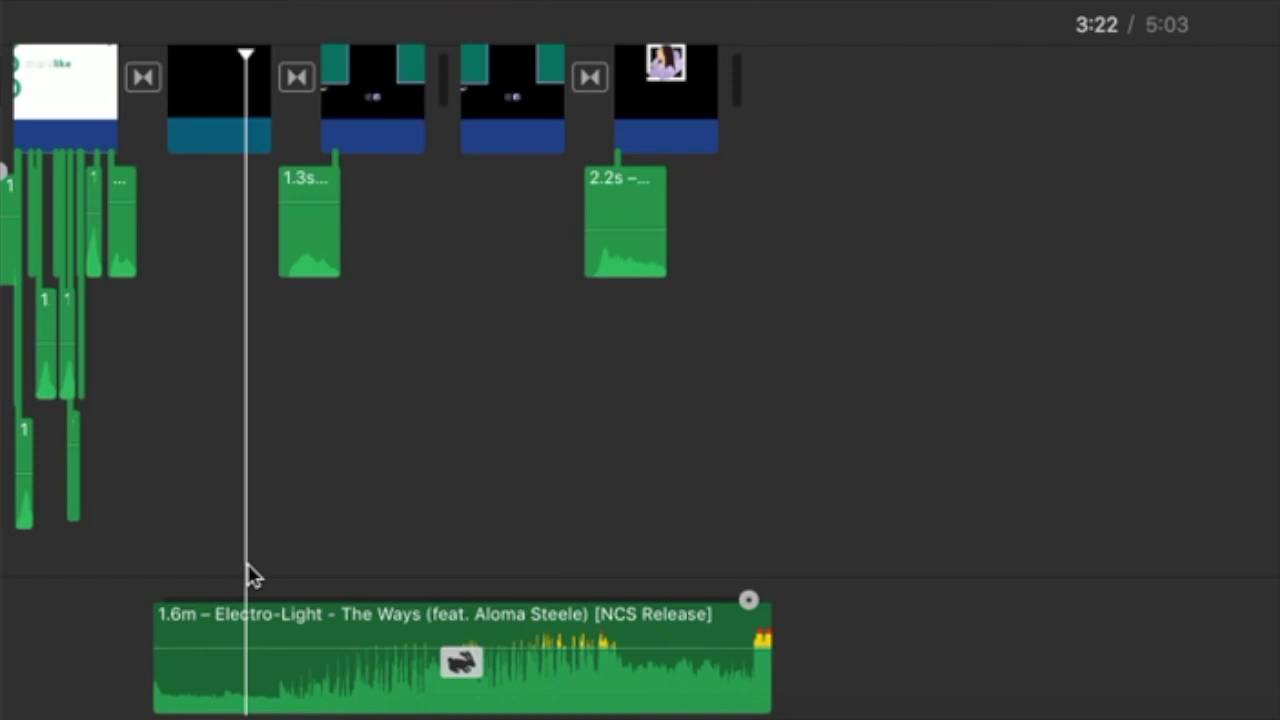
{"action": "key", "text": "space"}
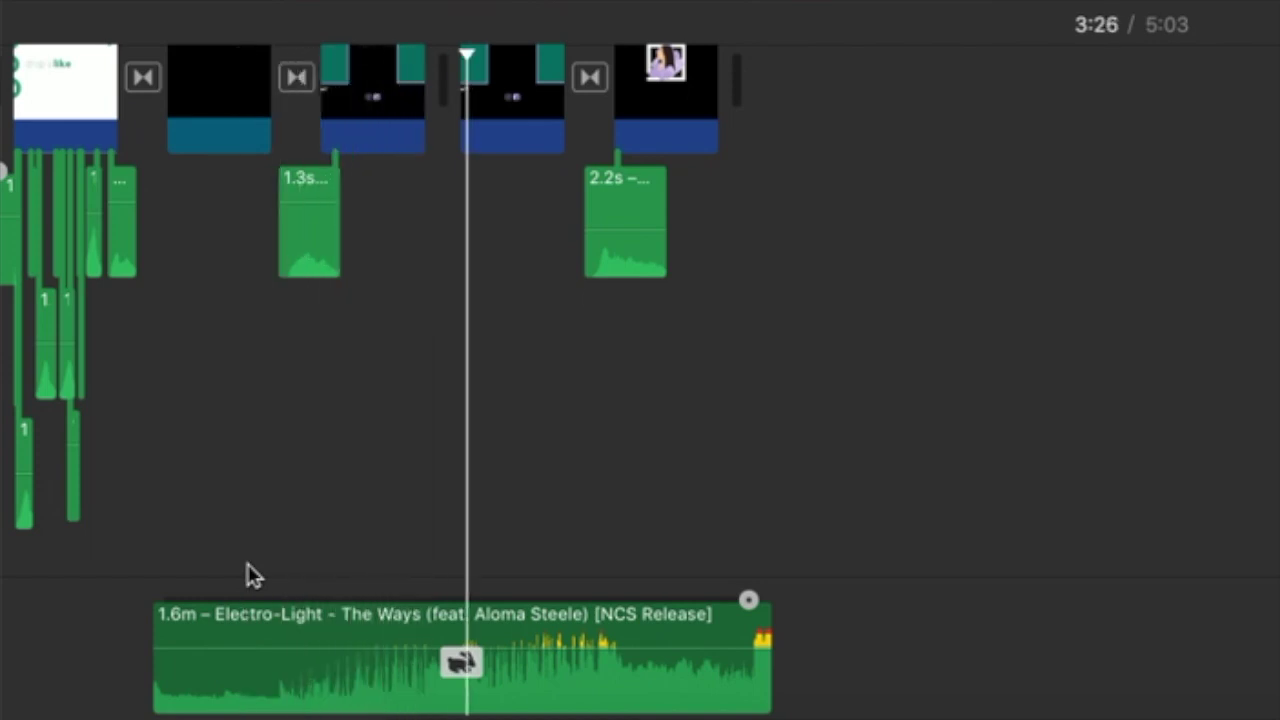
{"action": "key", "text": "space"}
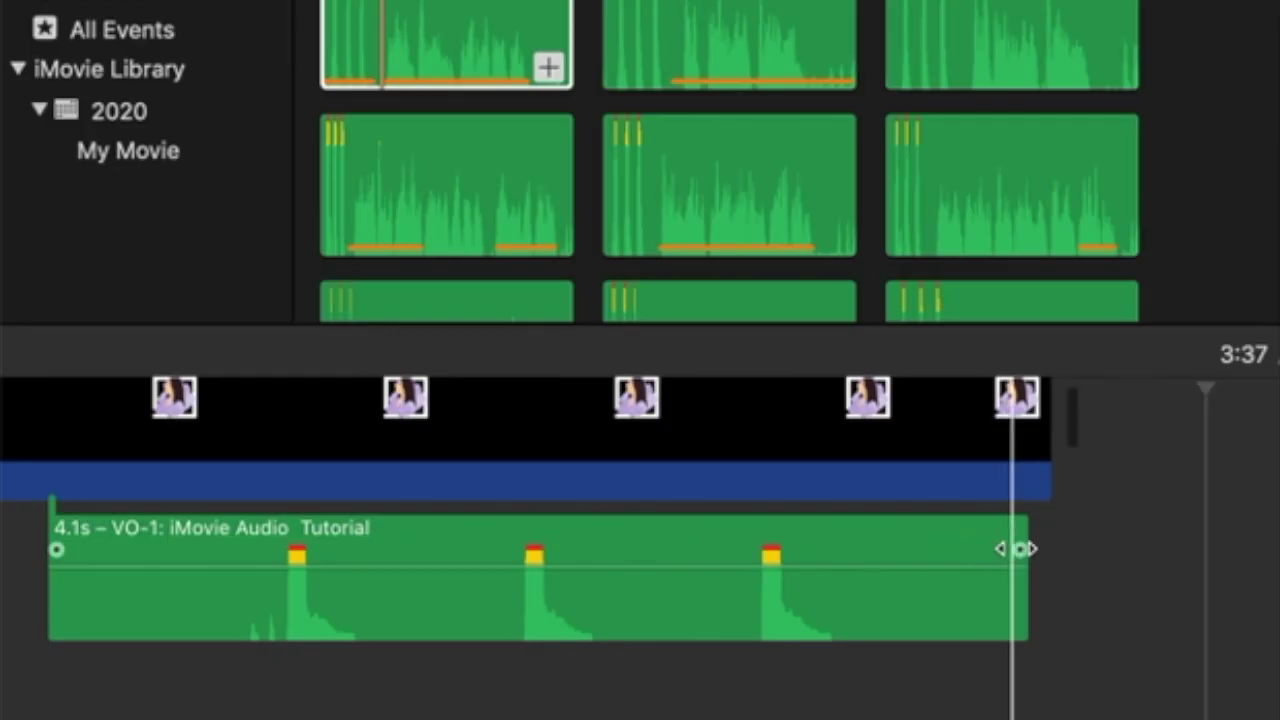
Add a fade-out and fade-in to the VO-1 voiceover clip and adjust its volume line.
{"action": "left_click_drag", "start_coordinate": [509, 424], "coordinate": [380, 423]}
{"action": "left_click_drag", "start_coordinate": [752, 551], "coordinate": [730, 551]}
{"action": "left_click_drag", "start_coordinate": [53, 556], "coordinate": [398, 557]}
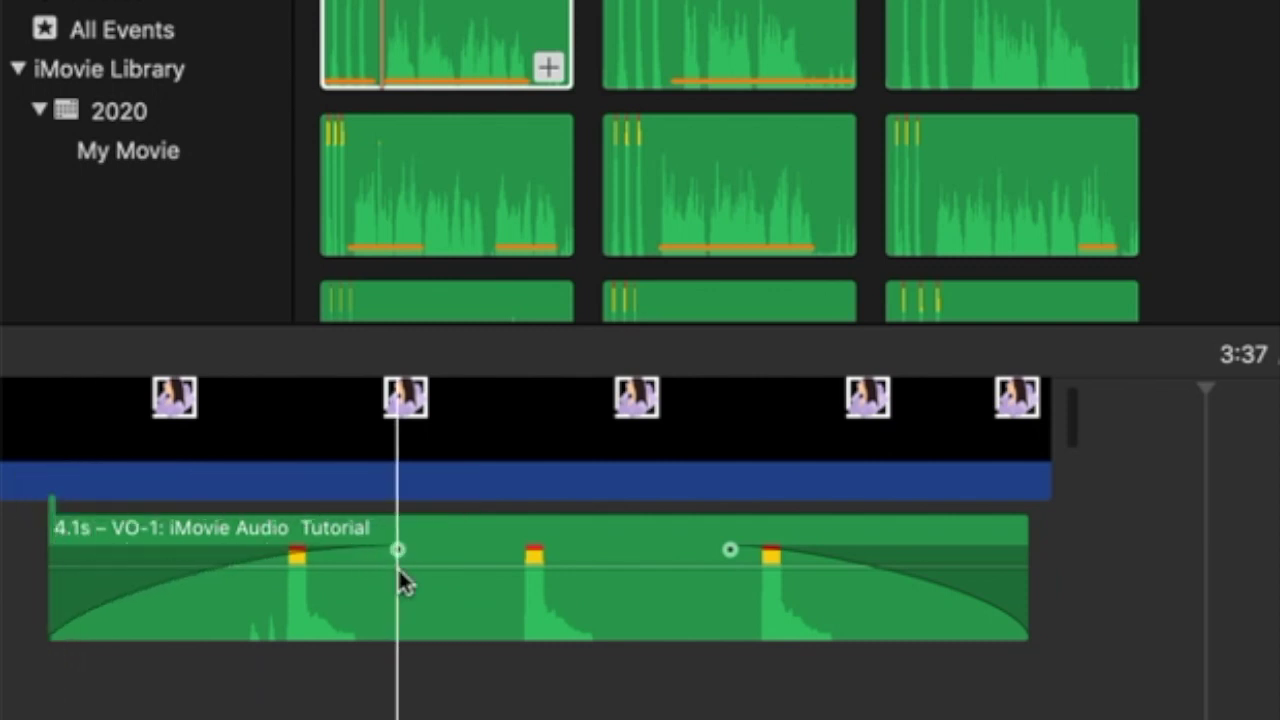
{"action": "left_click", "coordinate": [397, 584]}
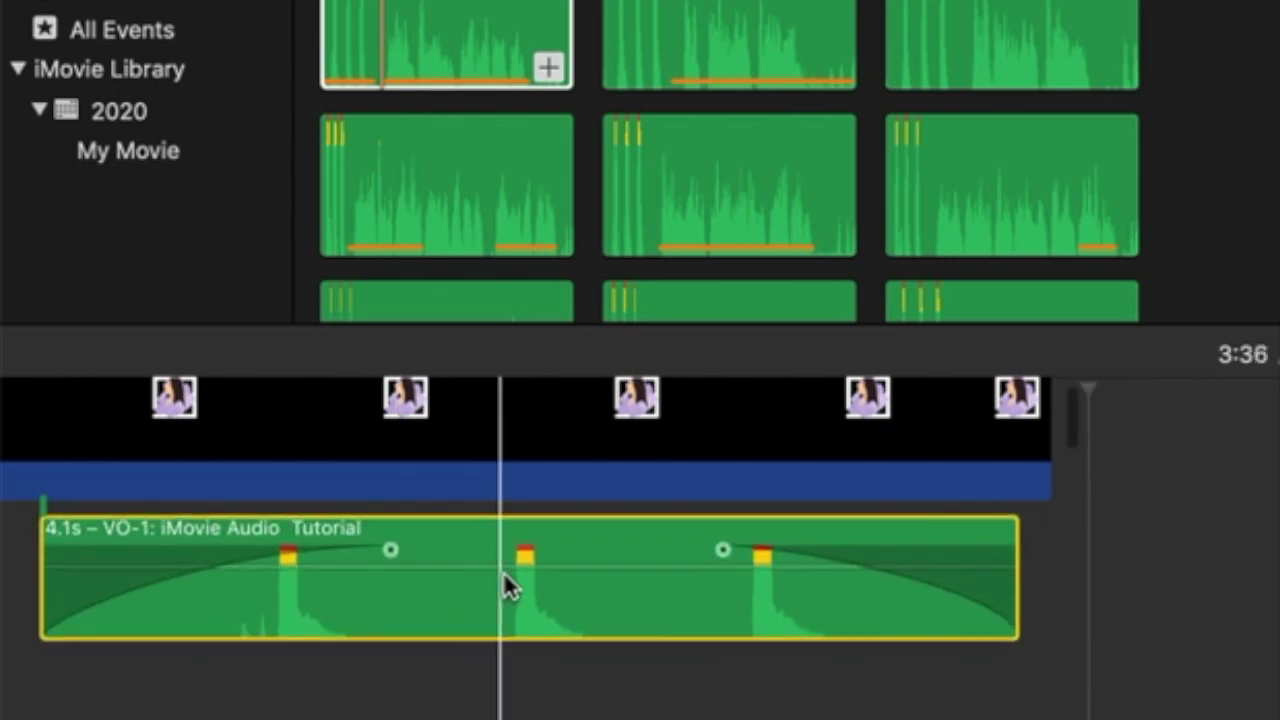
{"action": "mouse_move", "coordinate": [507, 582]}
{"action": "left_mouse_down"}
{"action": "mouse_move", "coordinate": [499, 647]}
{"action": "mouse_move", "coordinate": [510, 571]}
{"action": "left_mouse_up"}
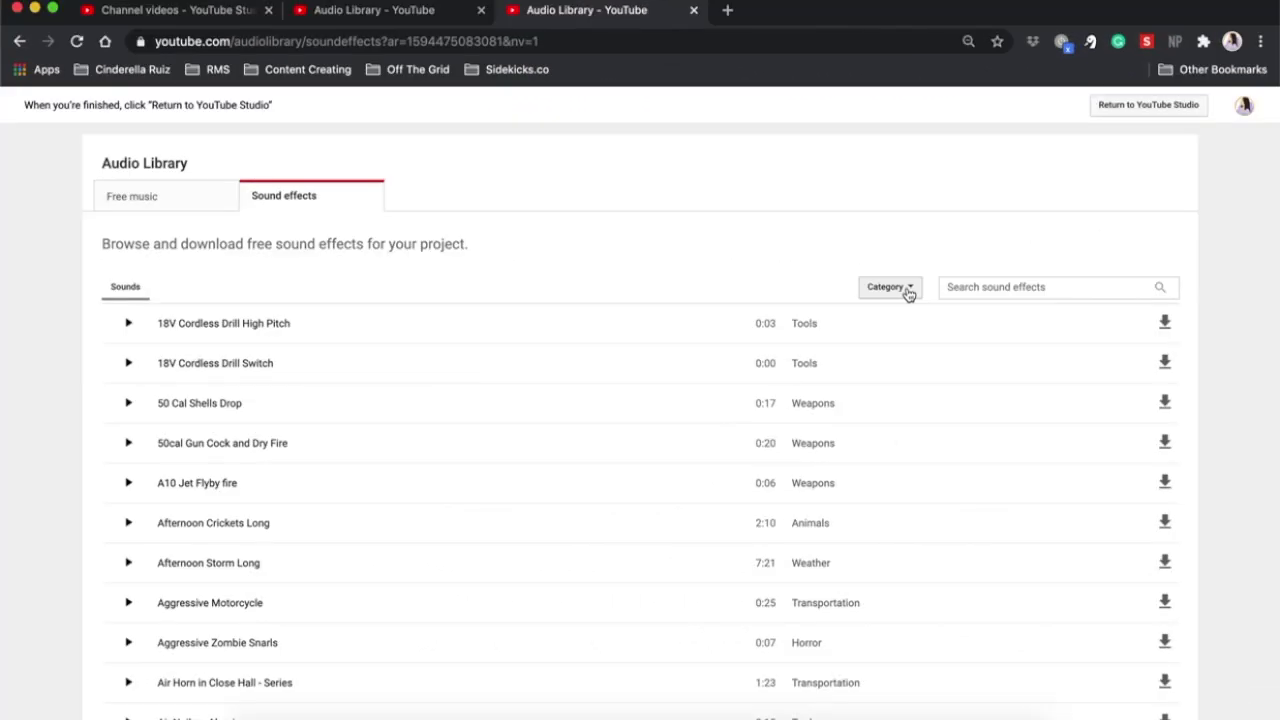
{"action": "left_click", "coordinate": [907, 292]}
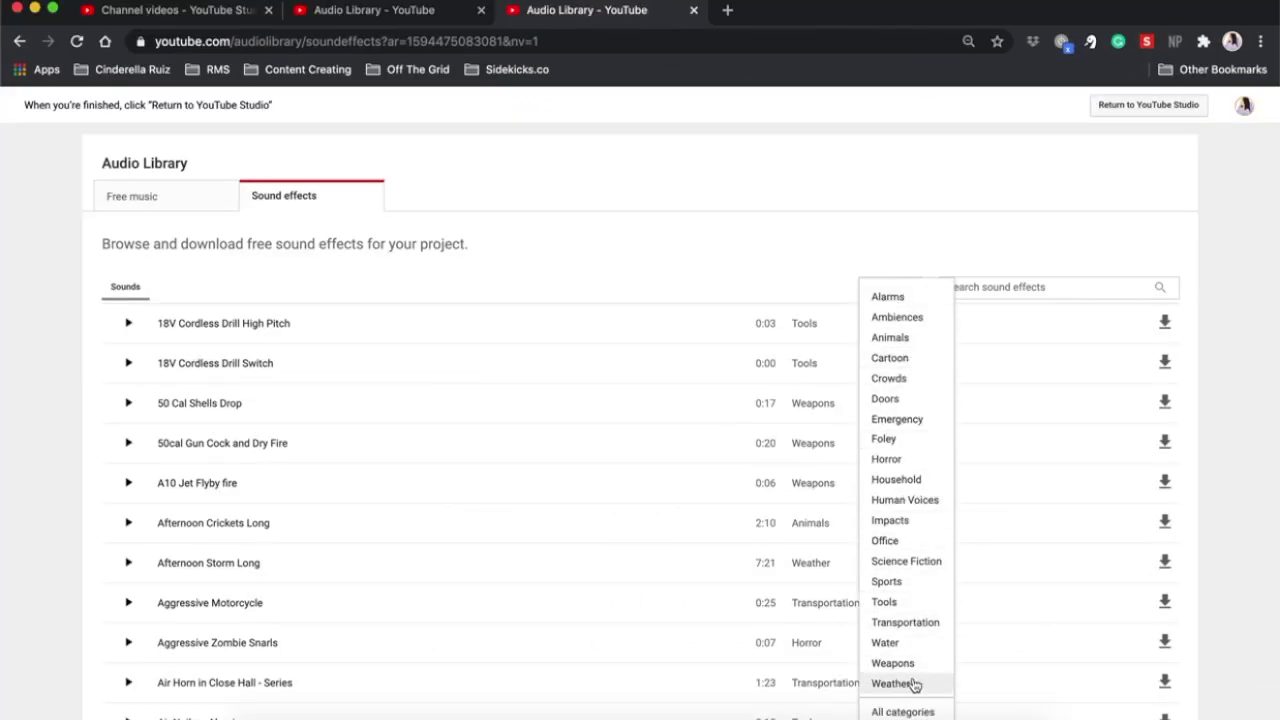
{"action": "left_click", "coordinate": [884, 255]}
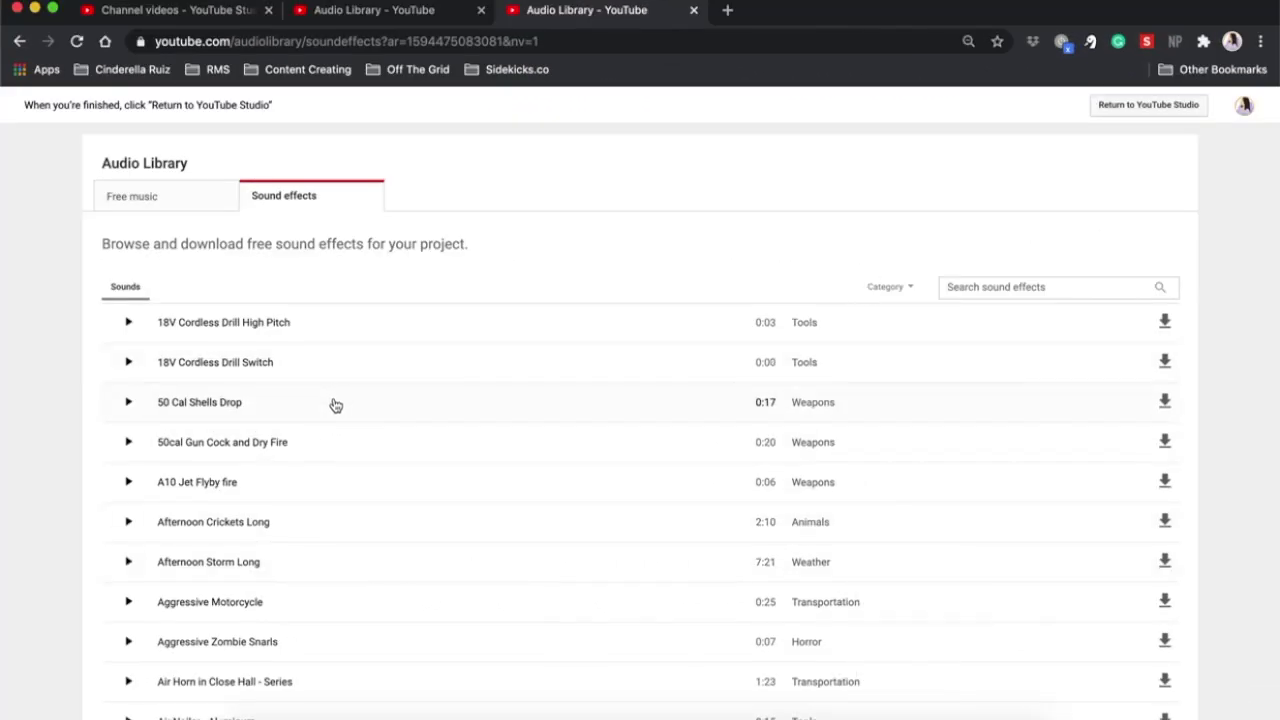
{"action": "scroll", "coordinate": [335, 405], "scroll_direction": "down", "scroll_amount": 6}
{"action": "scroll", "coordinate": [335, 405], "scroll_direction": "down", "scroll_amount": 8}
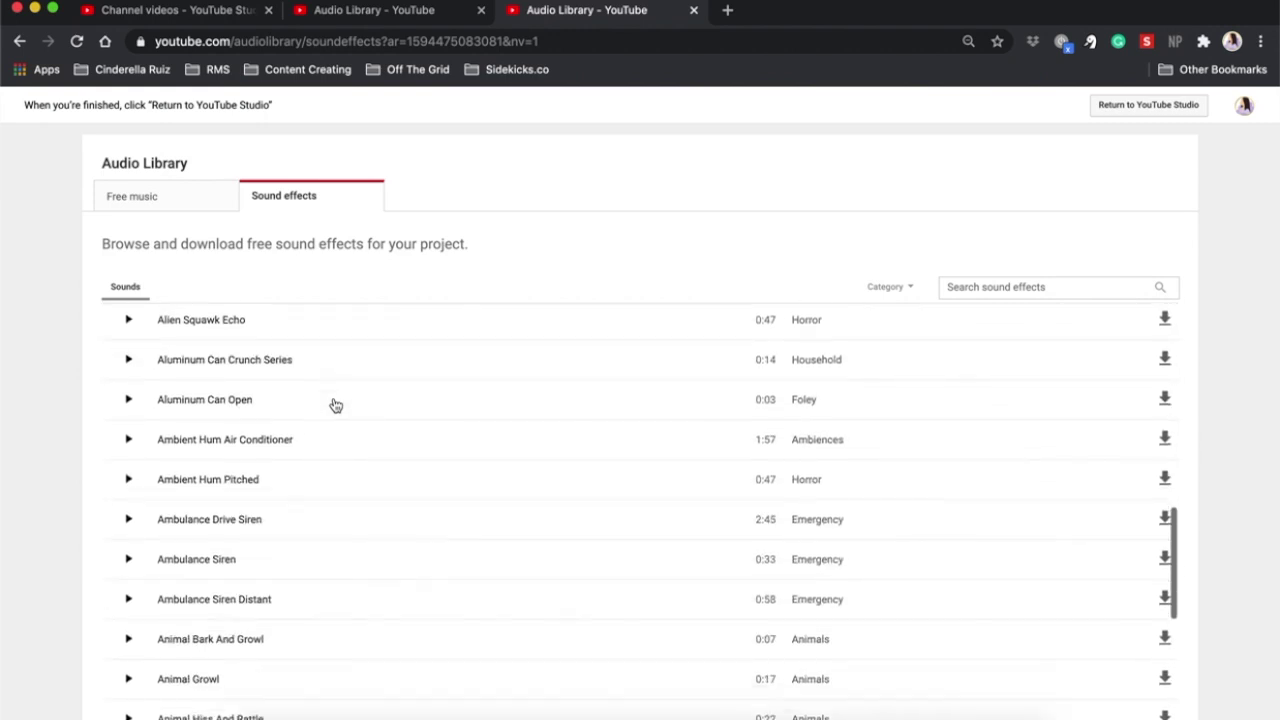
{"action": "scroll", "coordinate": [336, 405], "scroll_direction": "down", "scroll_amount": 3}
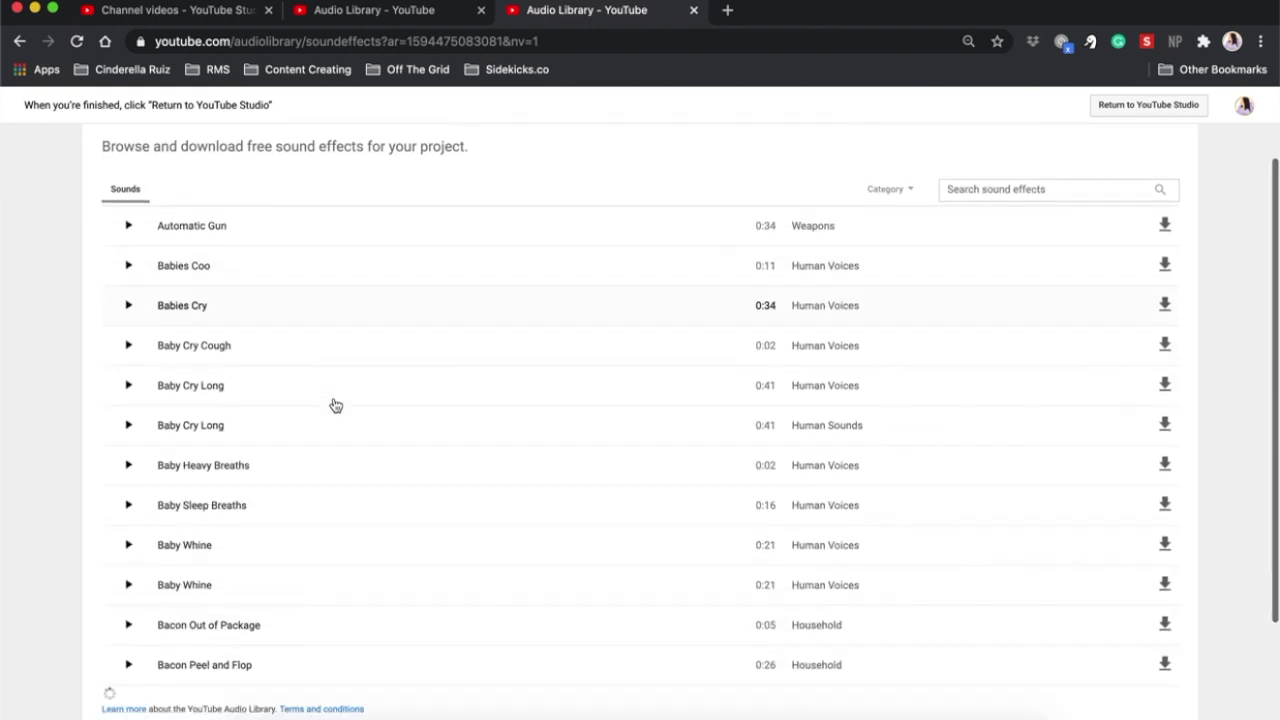
{"action": "scroll", "coordinate": [336, 410], "scroll_direction": "down", "scroll_amount": 1}
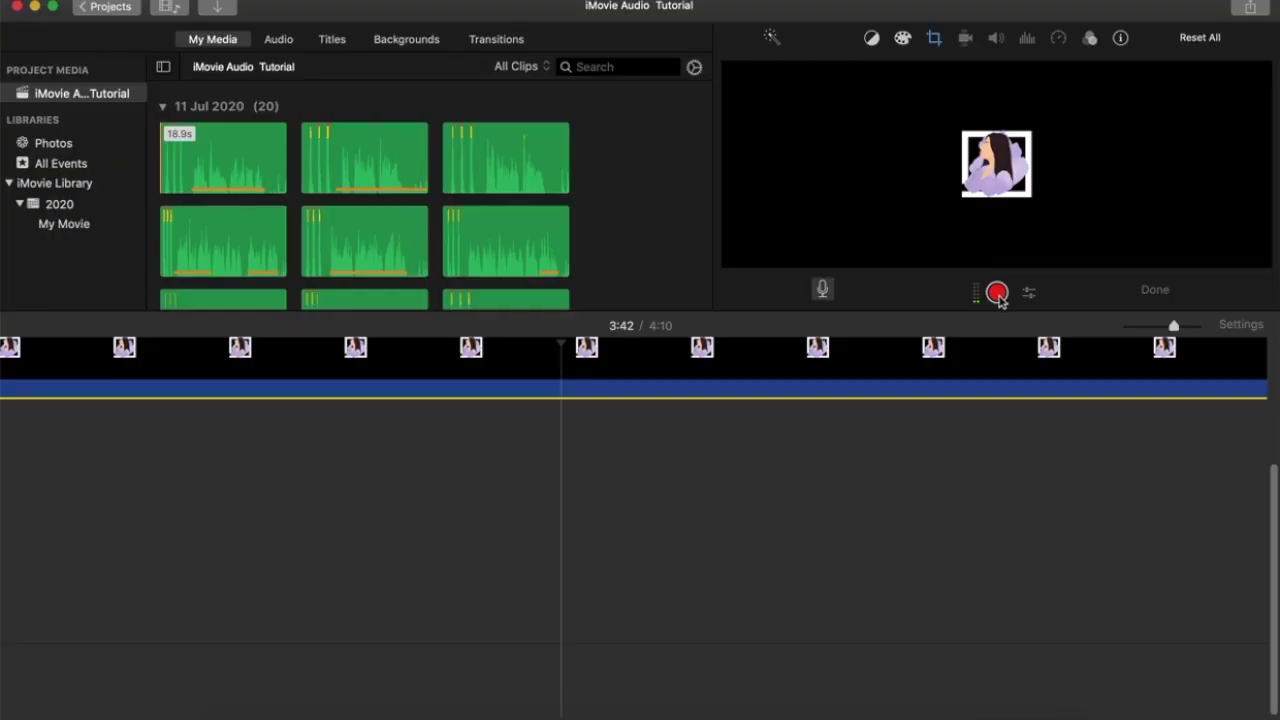
Record a 6.4 s voiceover, VO-2, with the Record button under the viewer.
{"action": "left_click", "coordinate": [648, 677]}
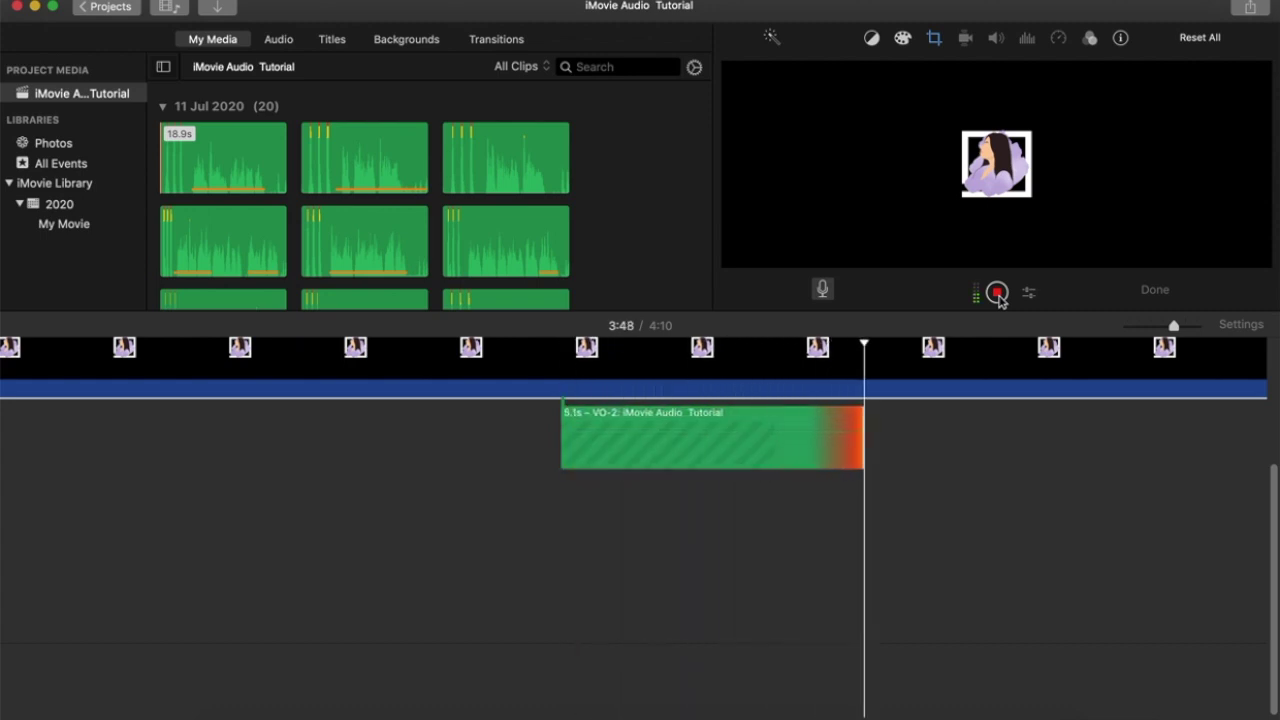
{"action": "left_click", "coordinate": [997, 293]}
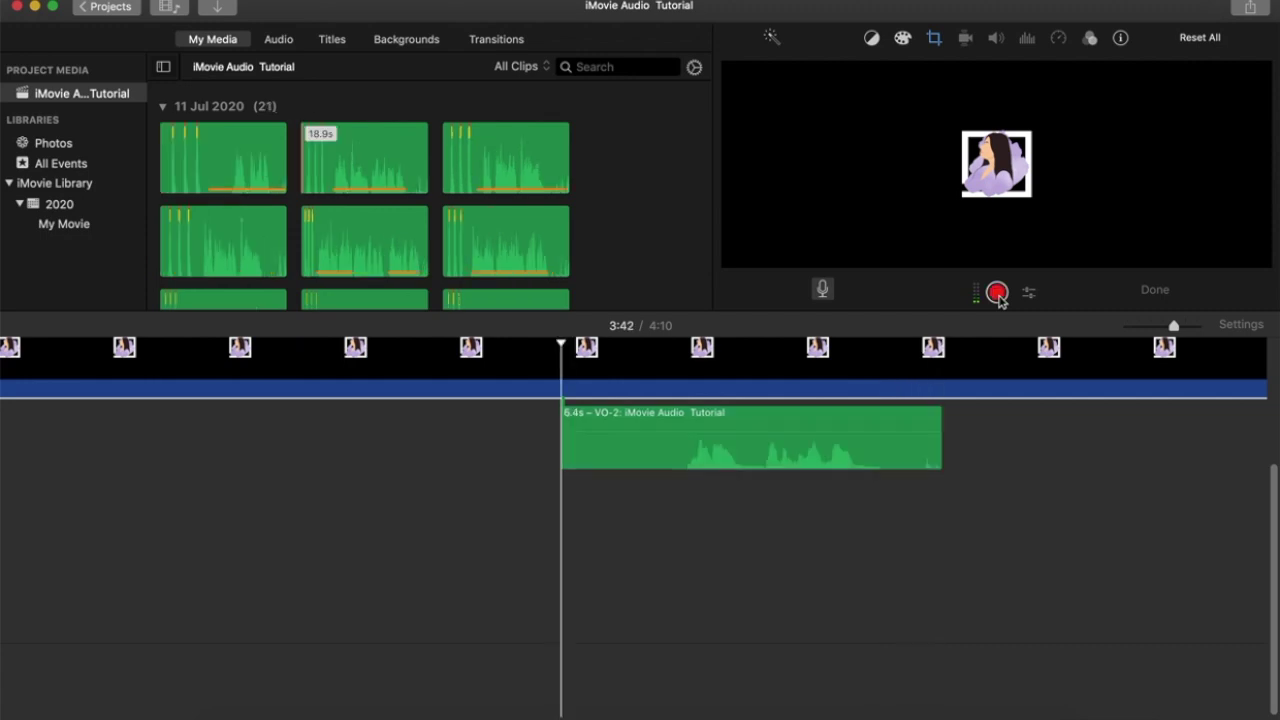